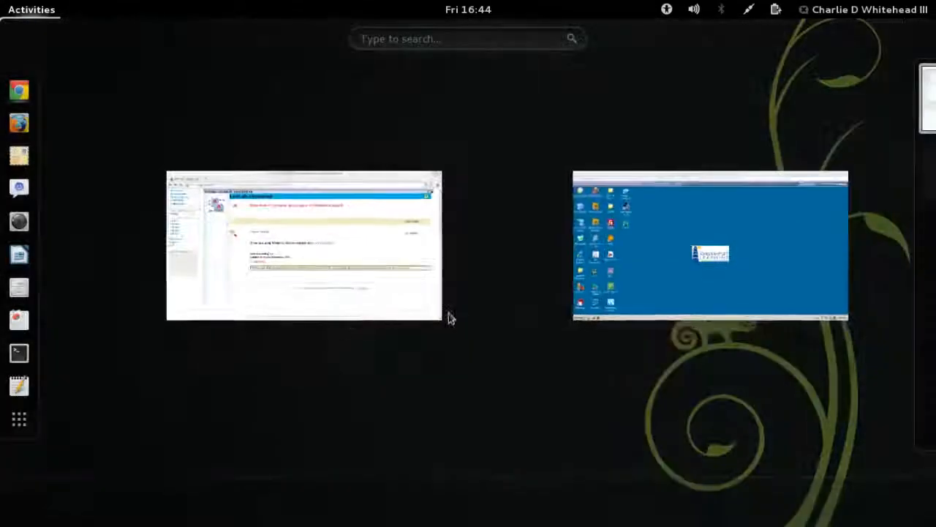
Step: Switch to the OnDemand Workbench lab desktop from the Activities overview
left_click(632, 266)
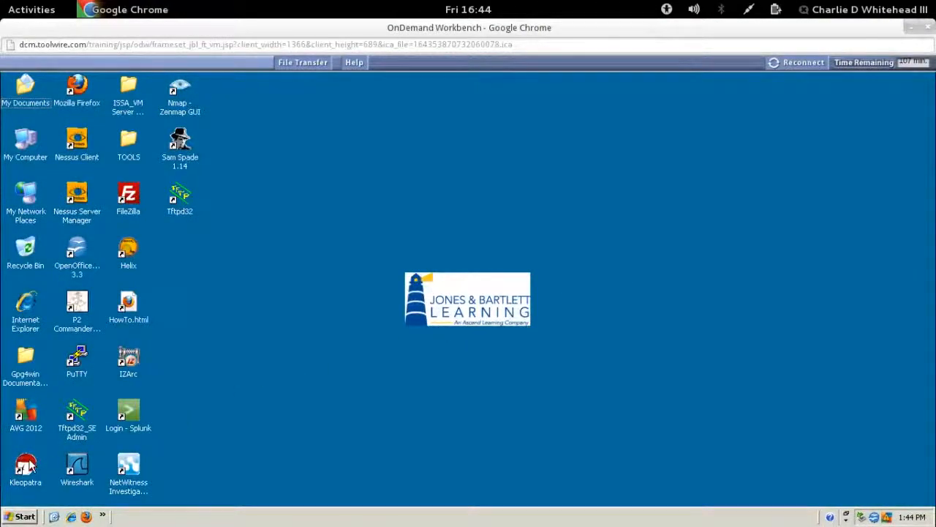
Step: Launch Kleopatra from the desktop, maximize it, and start File > New Certificate
left_click(29, 462)
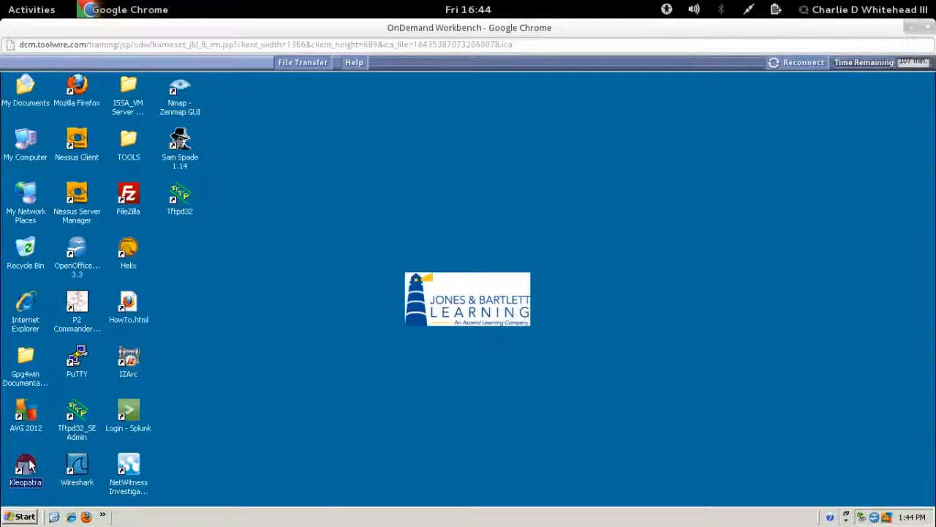
double_click(29, 462)
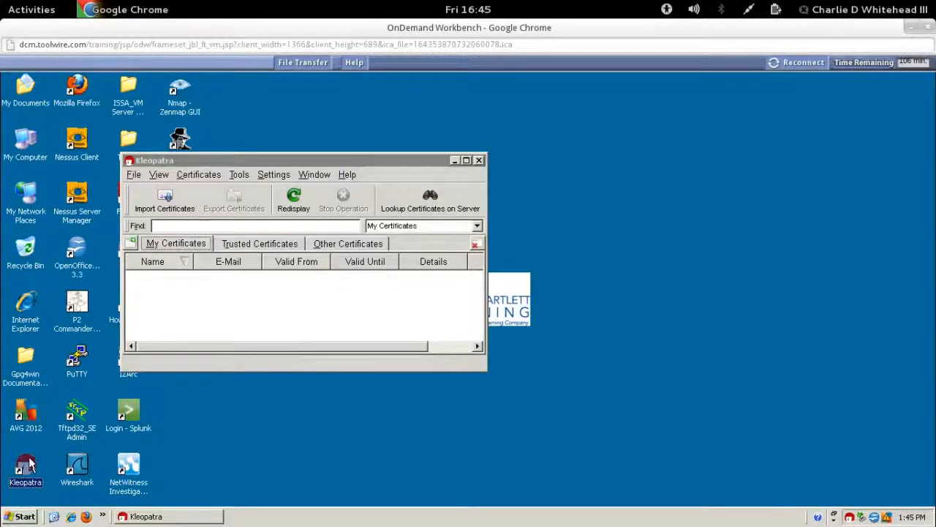
left_click(466, 160)
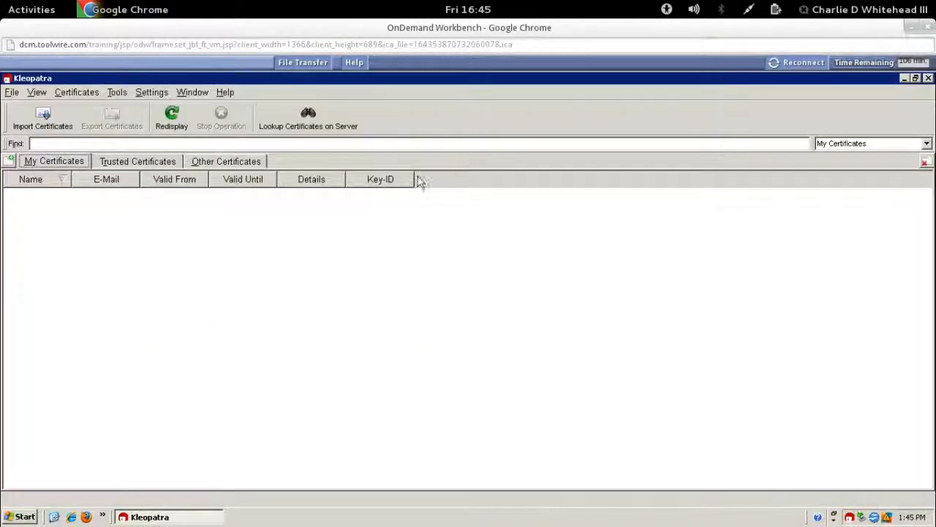
left_click(12, 95)
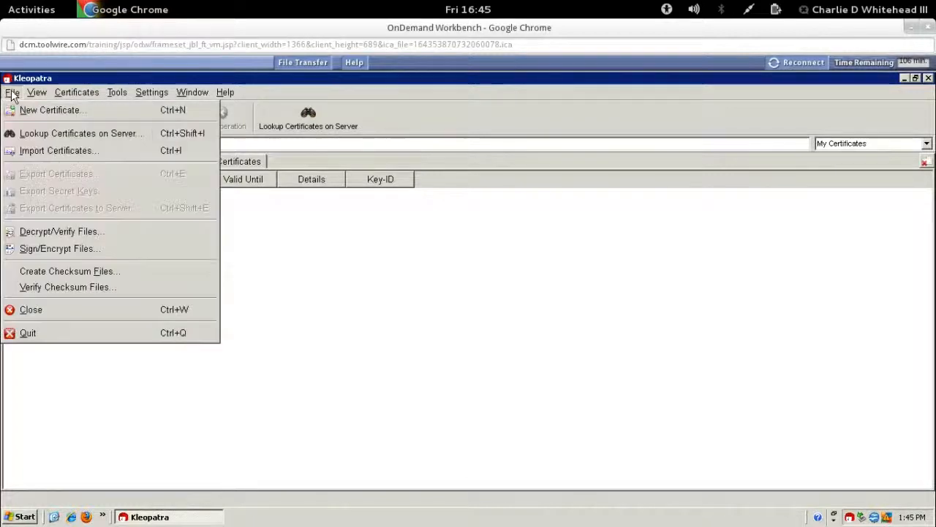
left_click(74, 110)
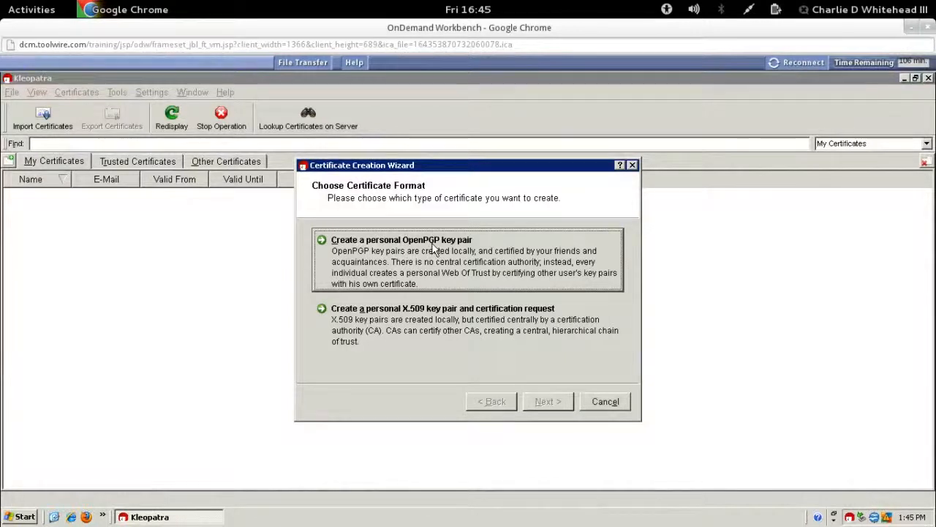
Step: Enter the name and e-mail for a personal OpenPGP key pair, then create the RSA 2,048-bit key
left_click(479, 254)
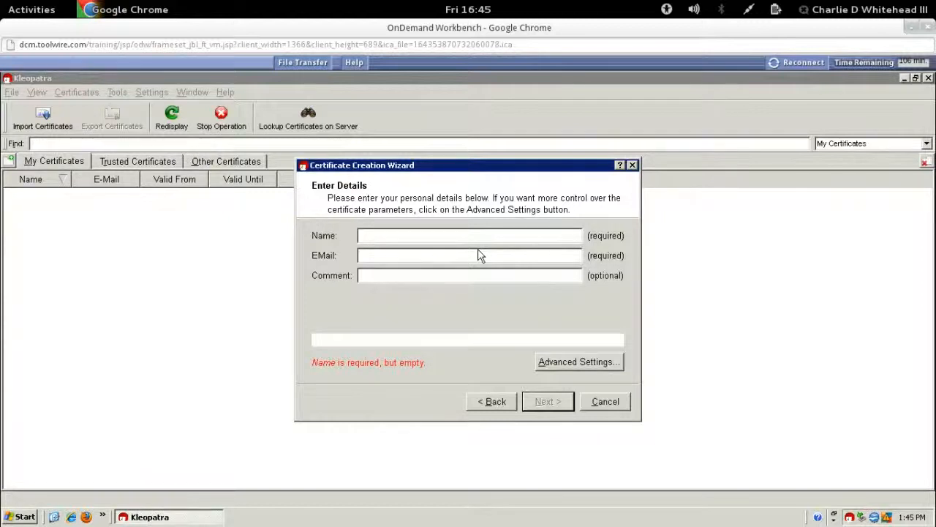
type("St")
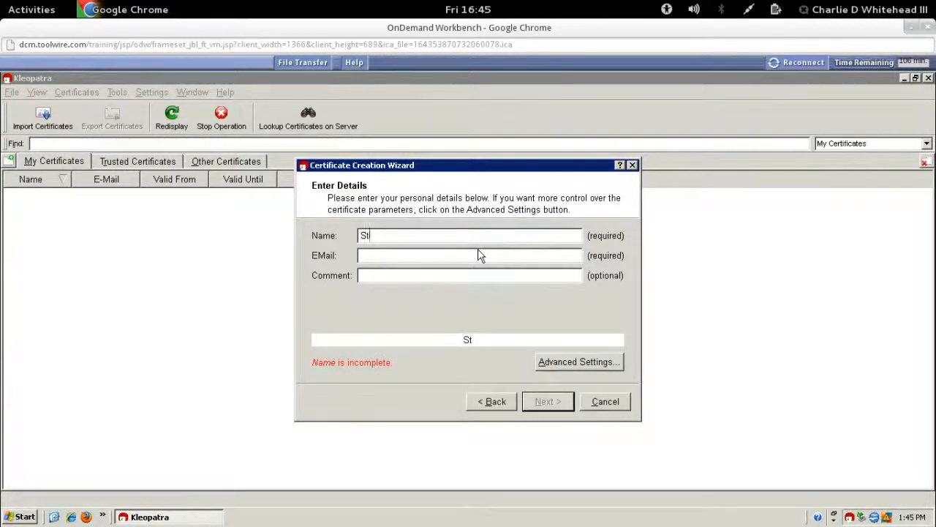
type("udent01")
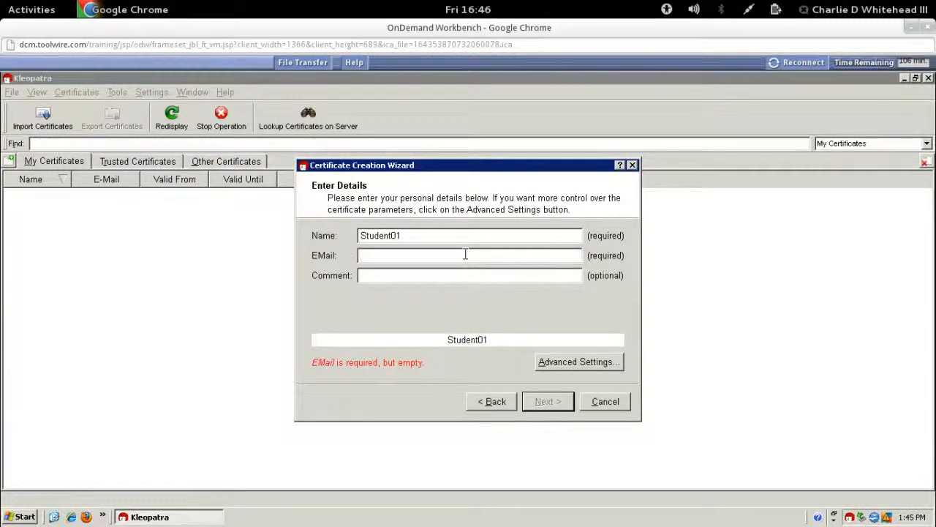
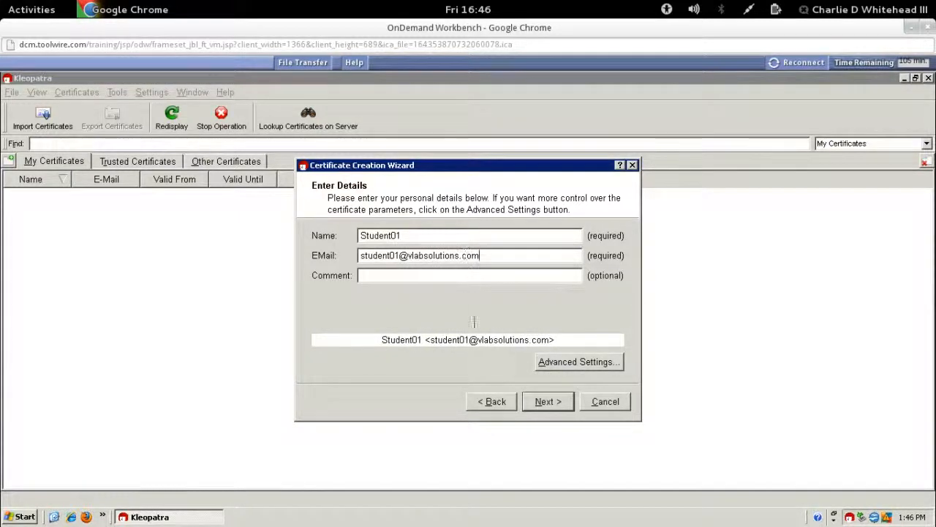
left_click(545, 403)
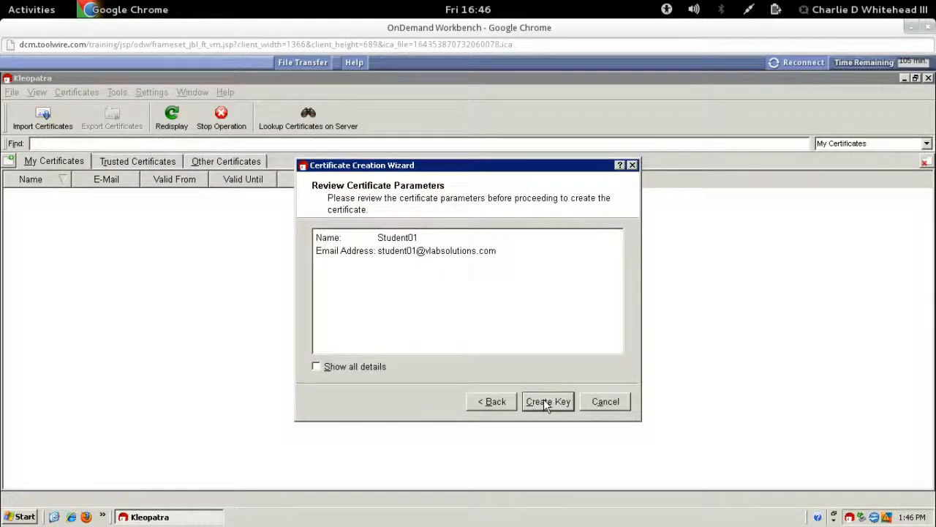
left_click(317, 367)
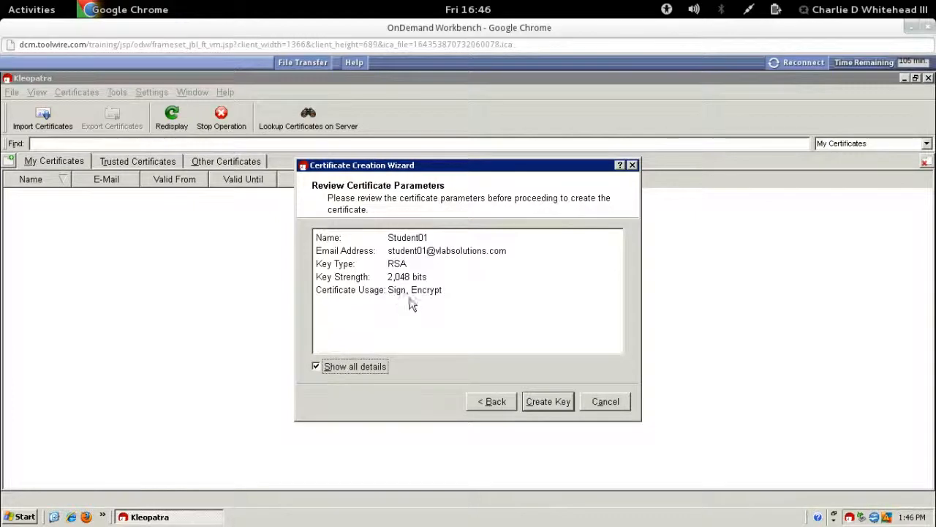
left_click(539, 405)
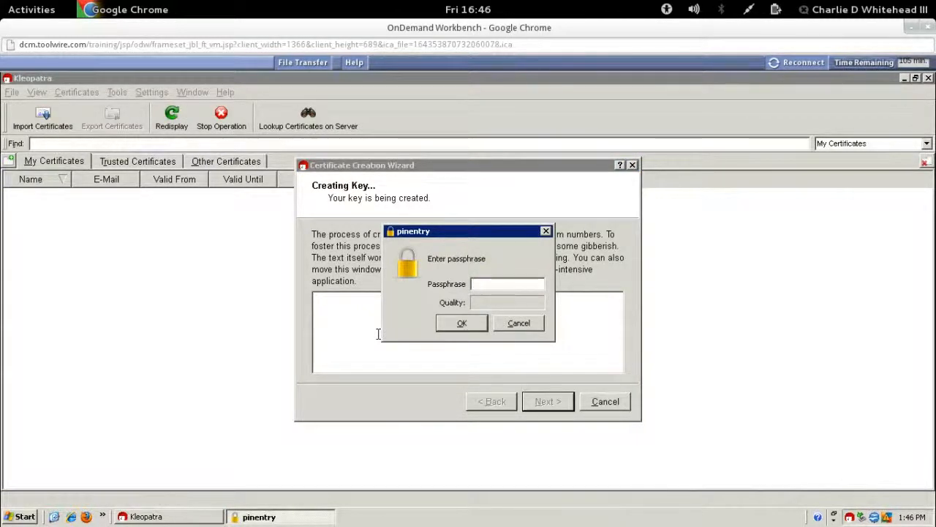
Step: Enter the key passphrase and re-enter it to confirm
type("****")
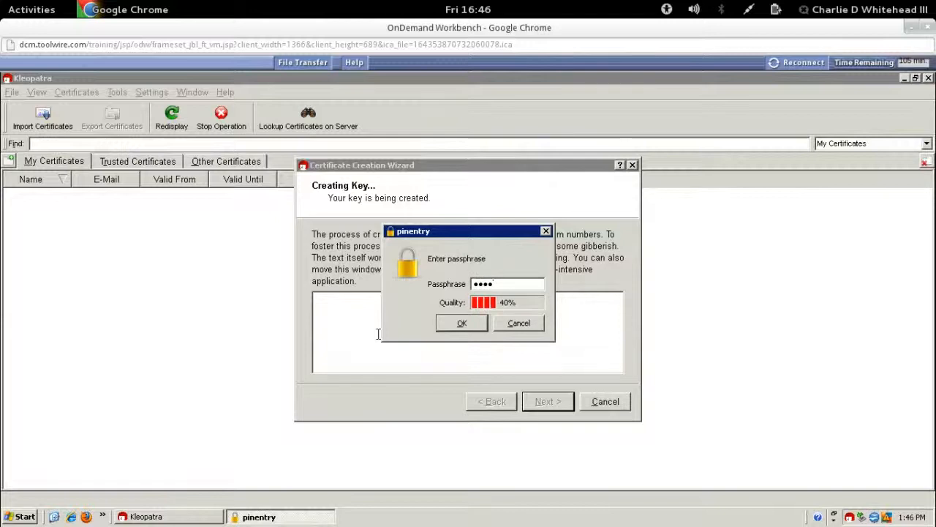
type("******")
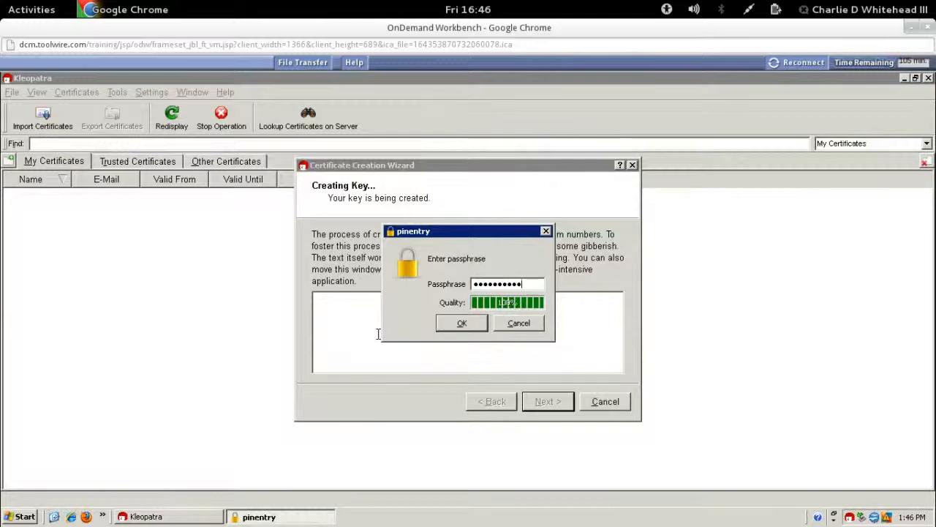
left_click(453, 326)
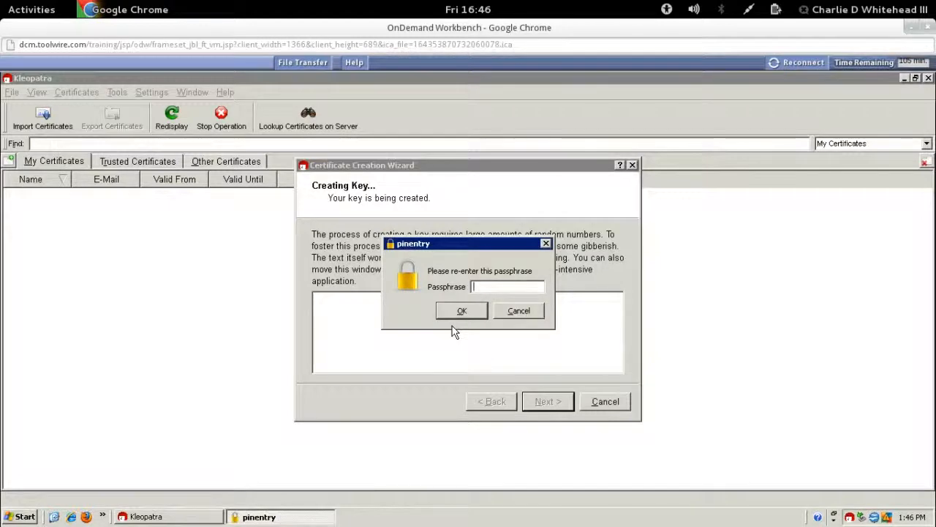
type("**")
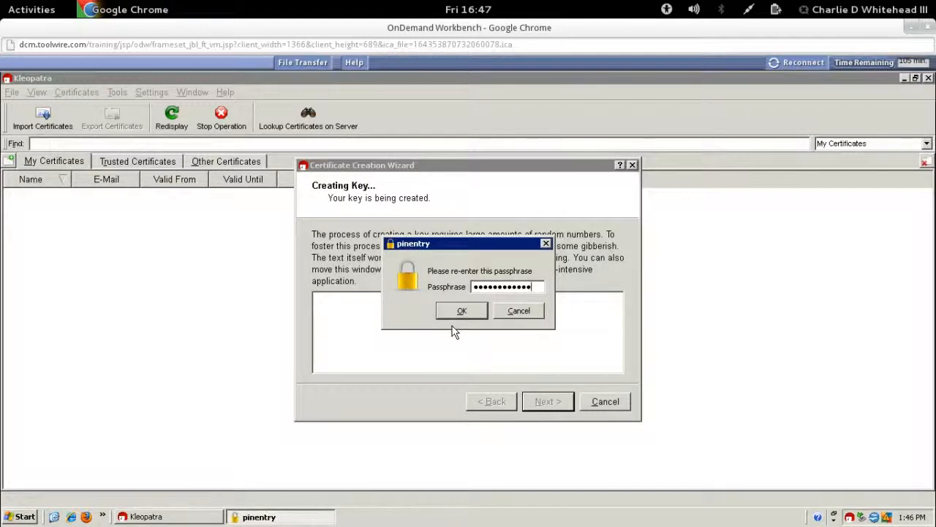
left_click(454, 311)
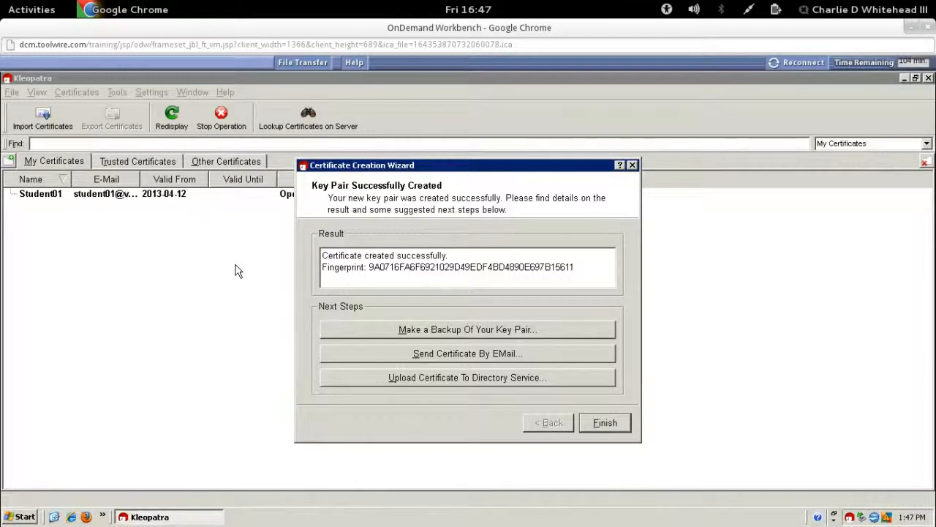
Step: Save a secret key backup to the Desktop as studentvm.gpg, then finish the wizard
left_click(376, 333)
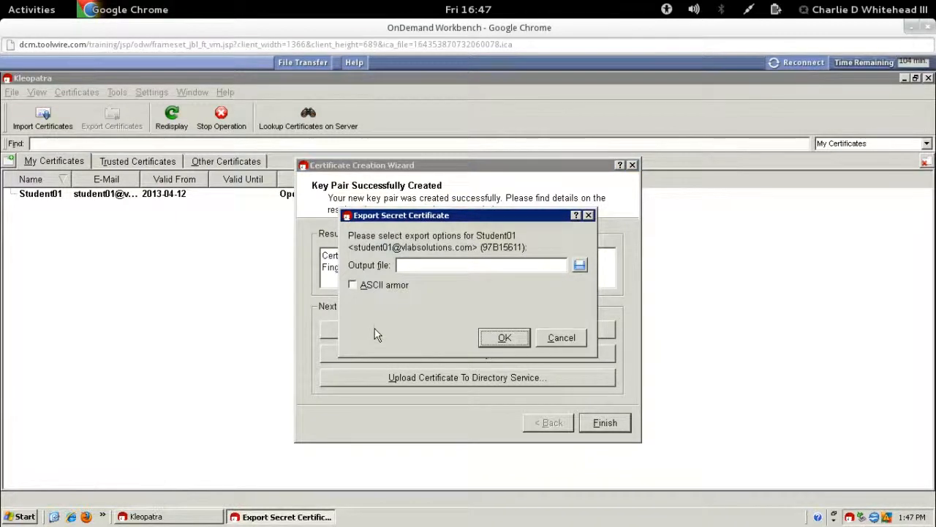
left_click(580, 266)
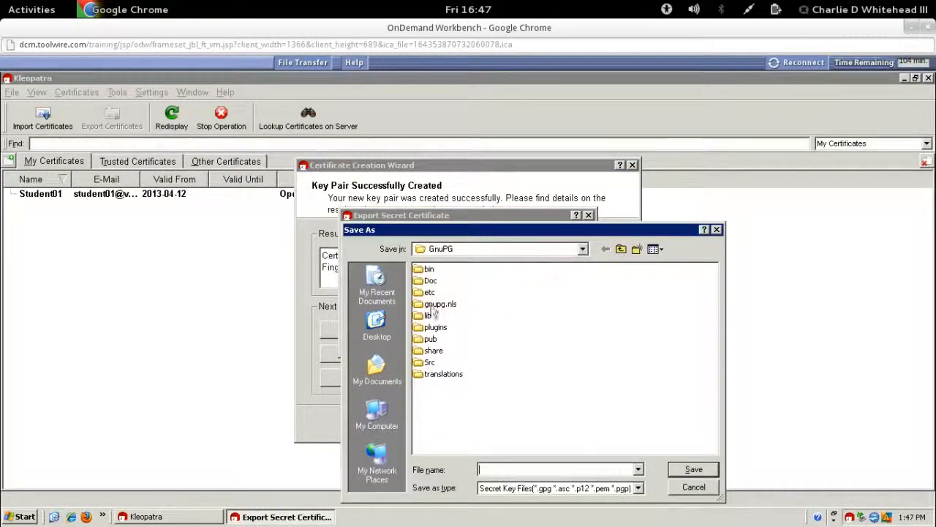
left_click(370, 329)
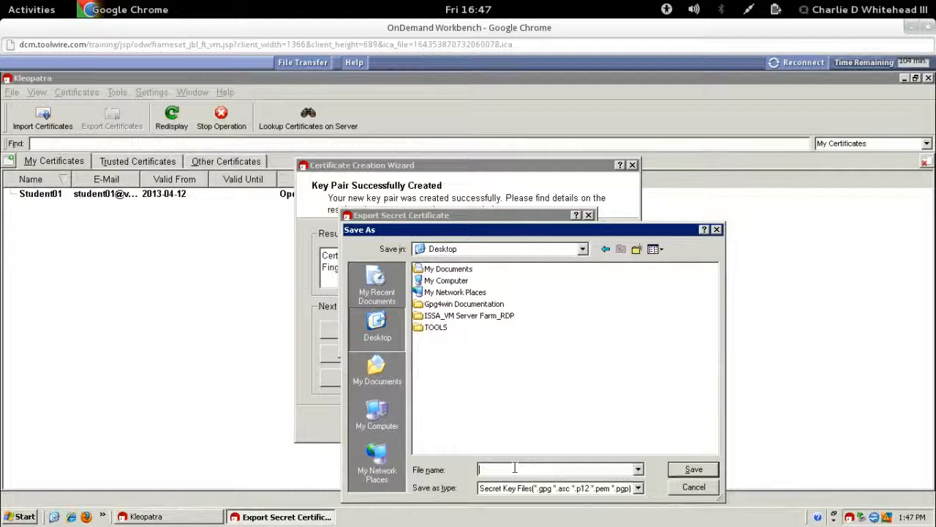
type("studentvm")
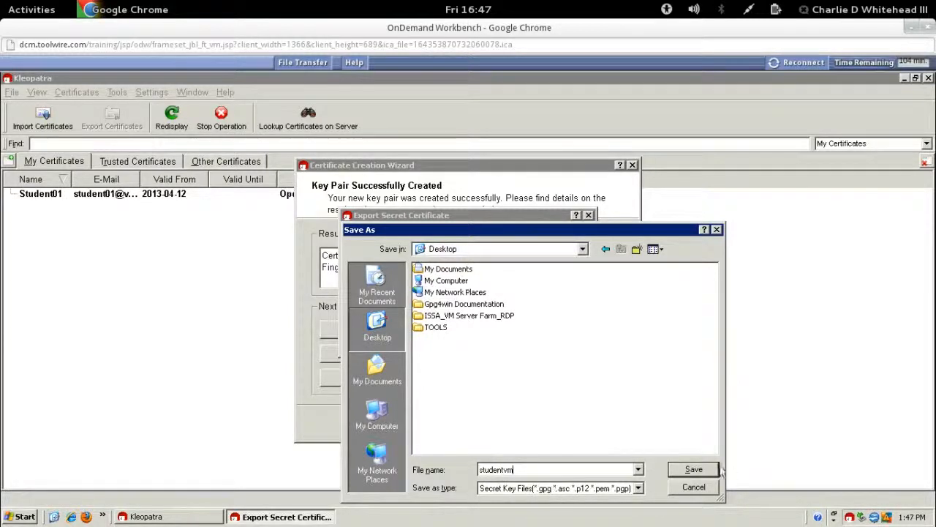
left_click(692, 469)
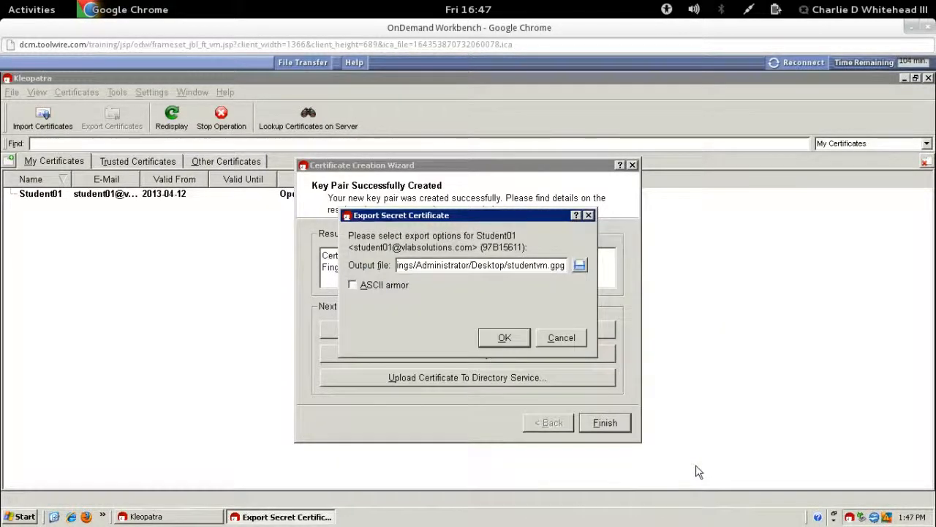
left_click(504, 338)
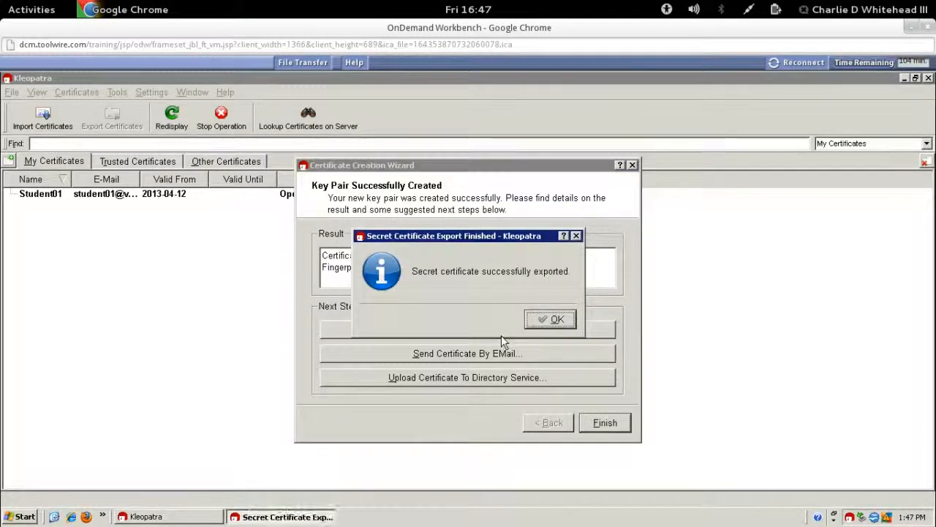
left_click(552, 319)
left_click(607, 424)
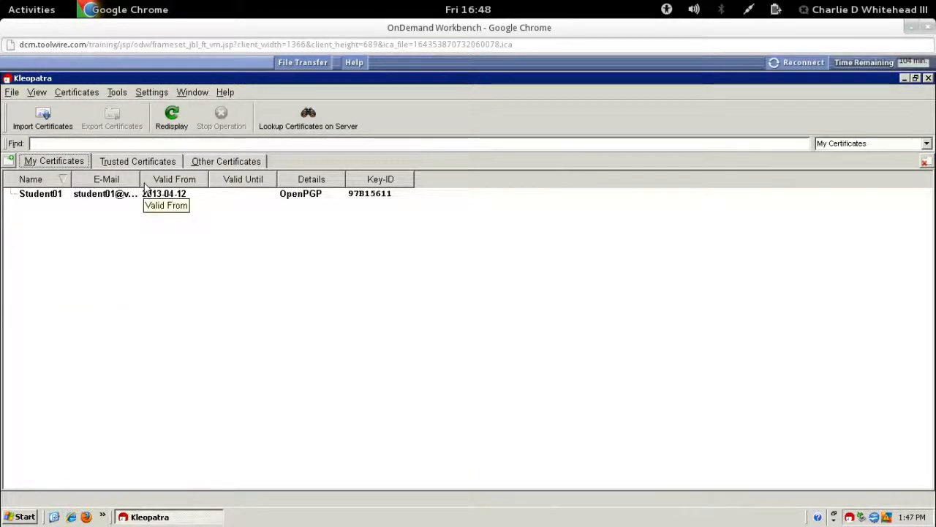
Step: Export the certificate to the Desktop as studentvm01_public, then close Kleopatra
left_click_drag(140, 181, 204, 181)
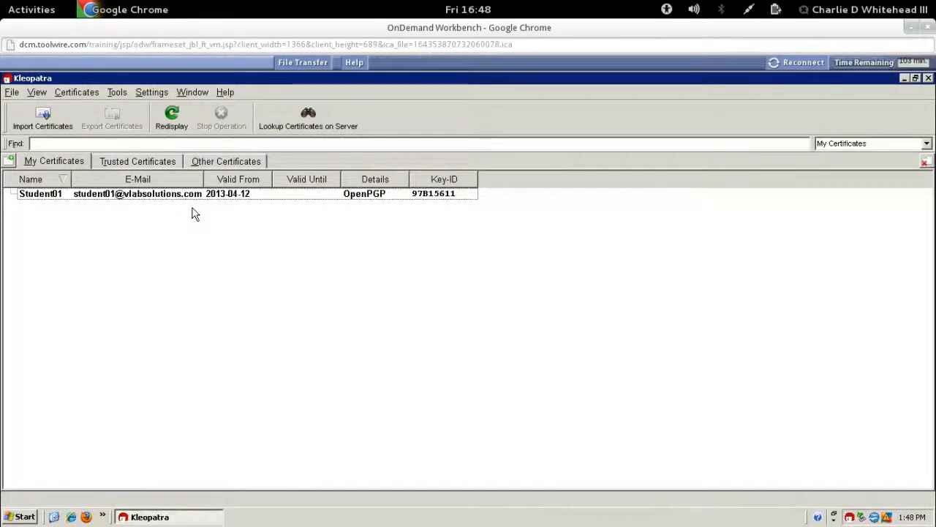
left_click(57, 196)
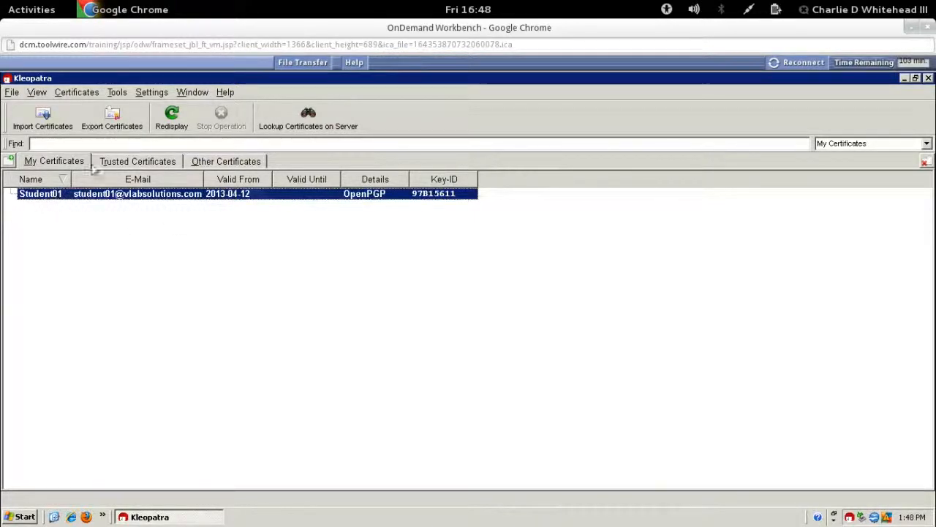
left_click(120, 126)
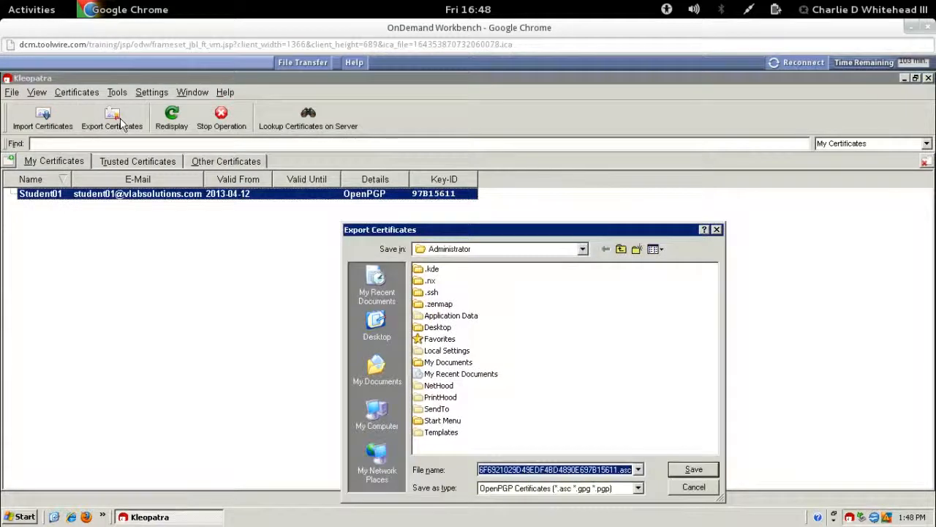
left_click(379, 329)
double_click(536, 469)
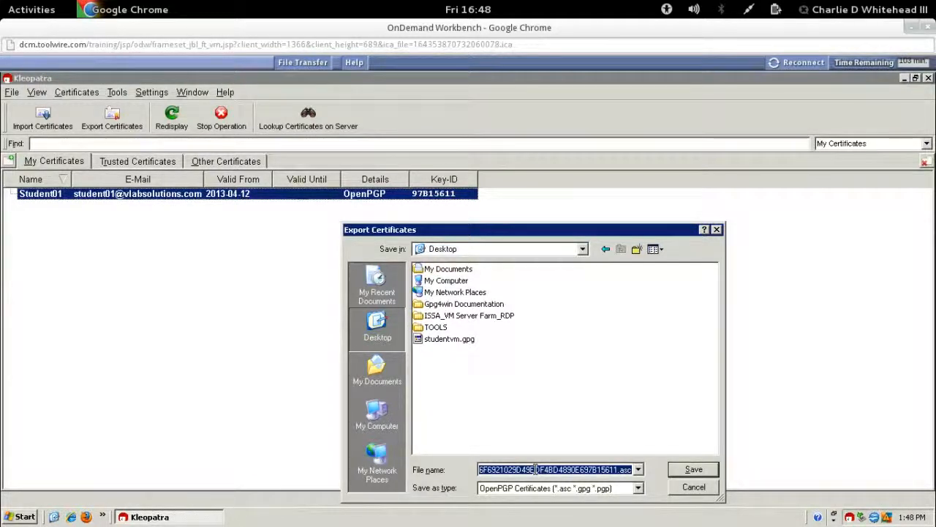
type("studentvm")
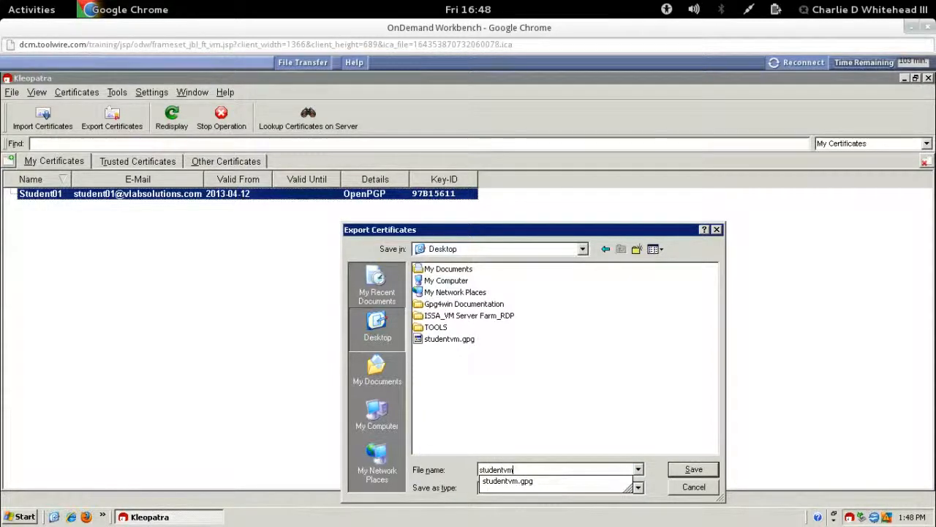
type("01")
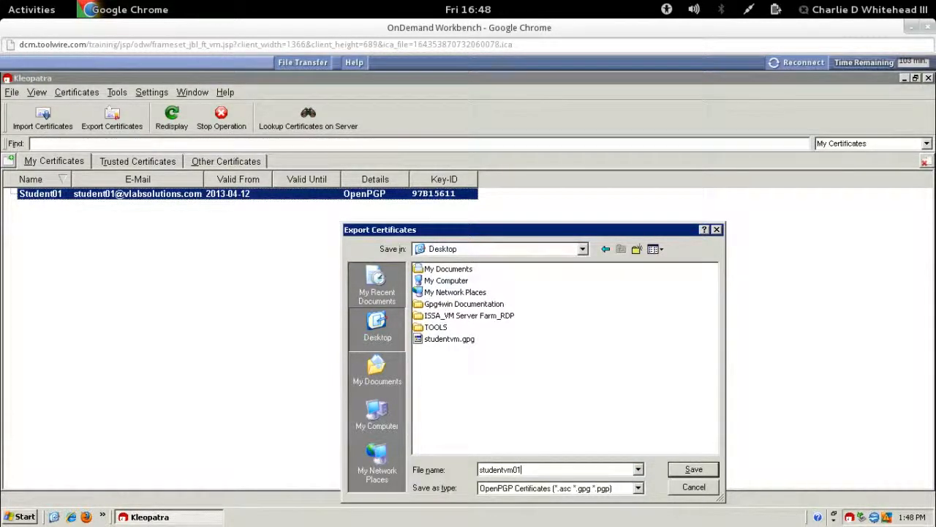
type("_public")
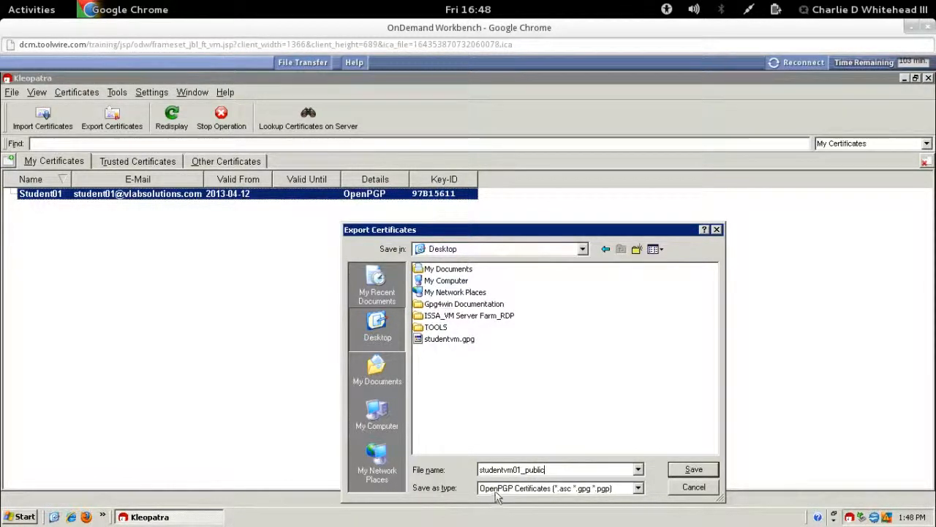
left_click(693, 470)
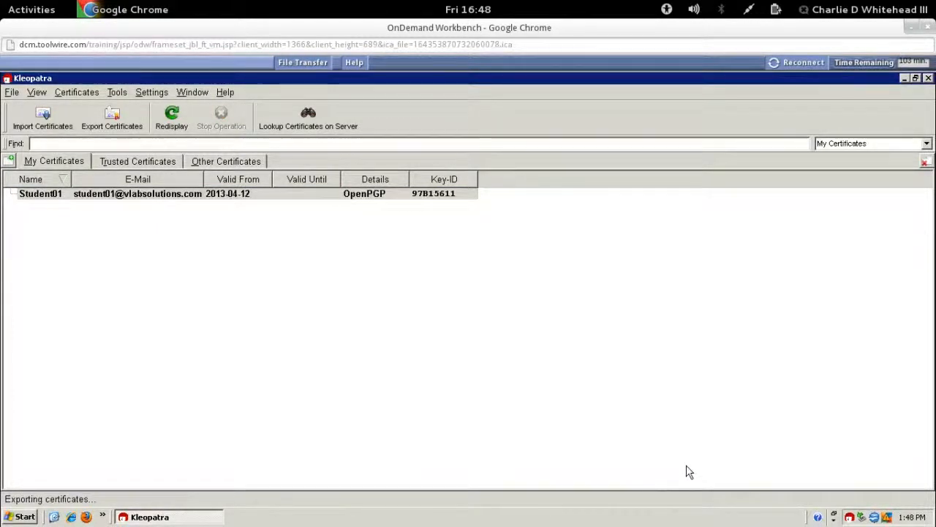
left_click(928, 78)
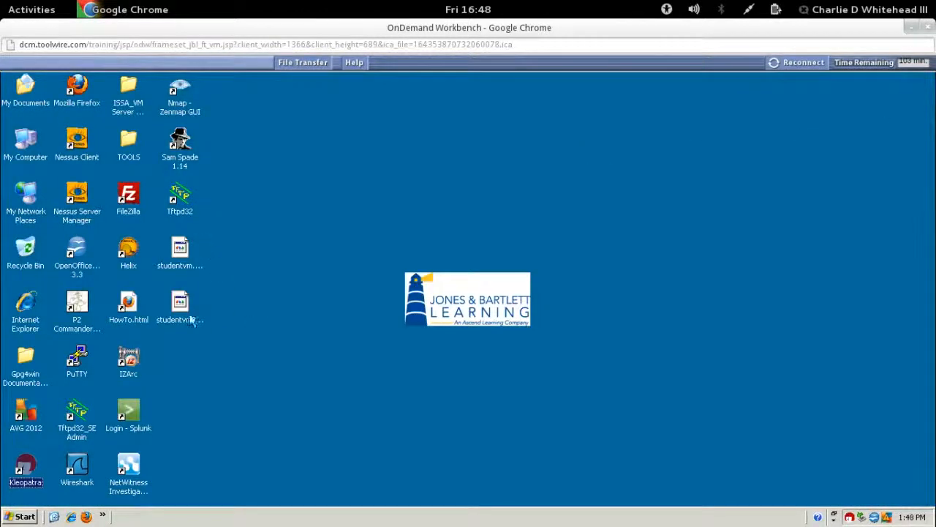
Step: Check the new studentvm.gpg and studentvm01_public.asc files on the Desktop
left_click(179, 264)
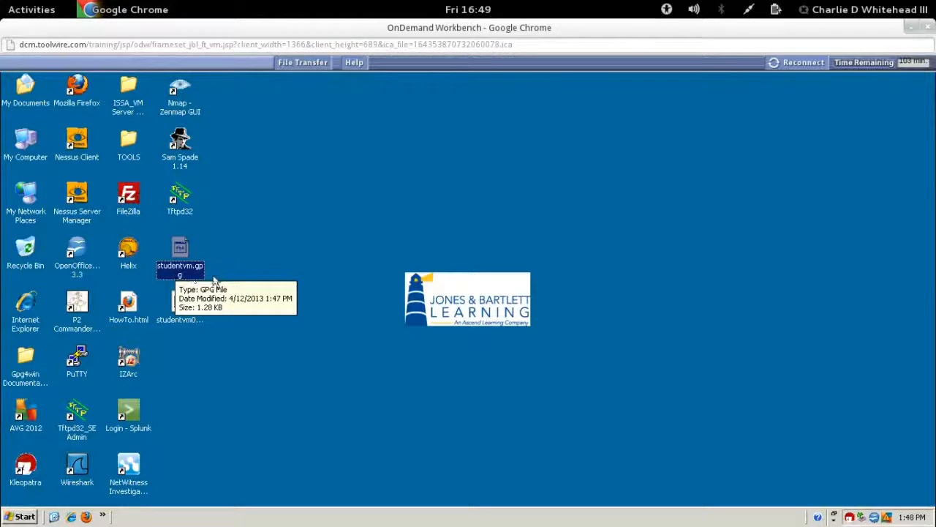
left_click(259, 337)
left_click(182, 309)
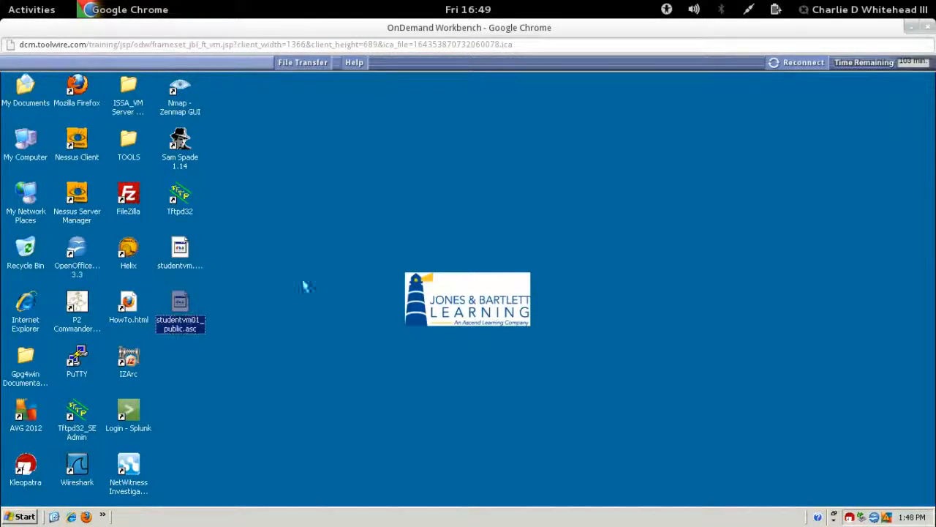
left_click(350, 271)
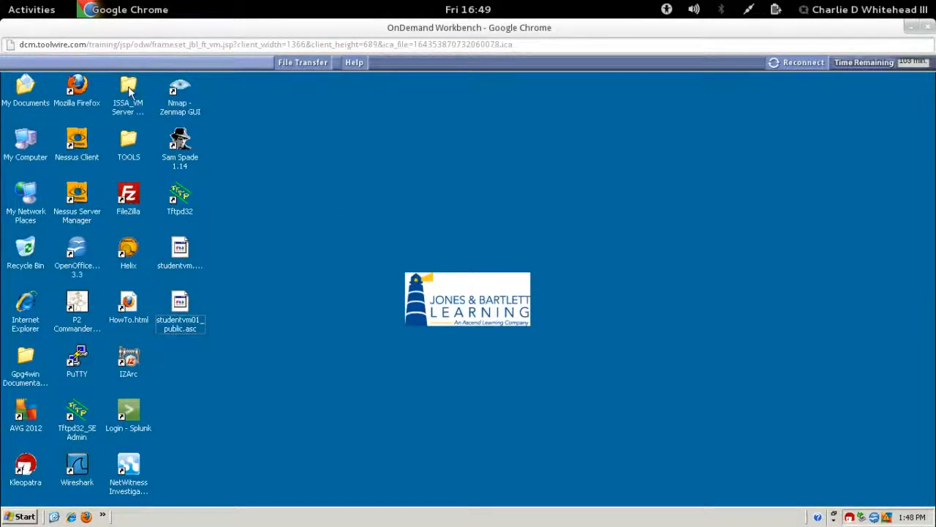
Step: Open TargetWindows01.rdp from the ISSA_VM Server Farm_RDP folder and enter the administrator password
left_click(128, 86)
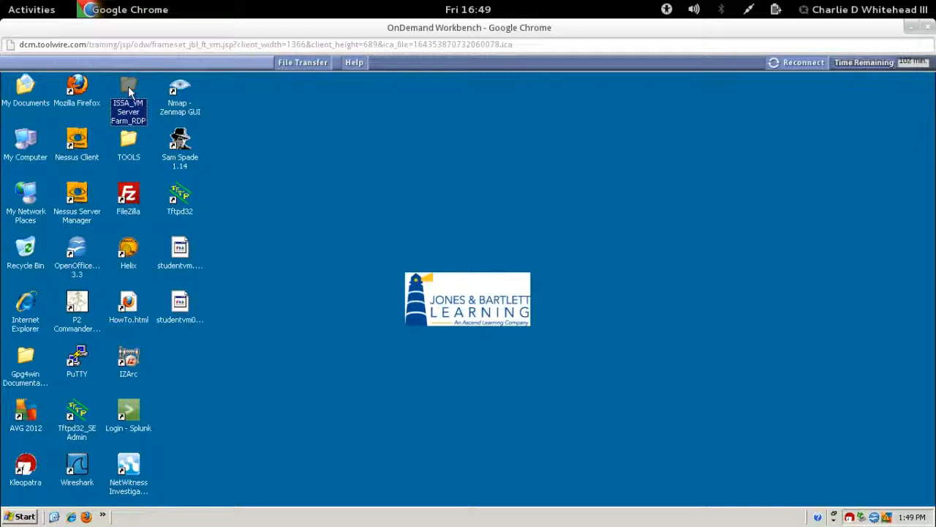
double_click(128, 87)
left_click(62, 175)
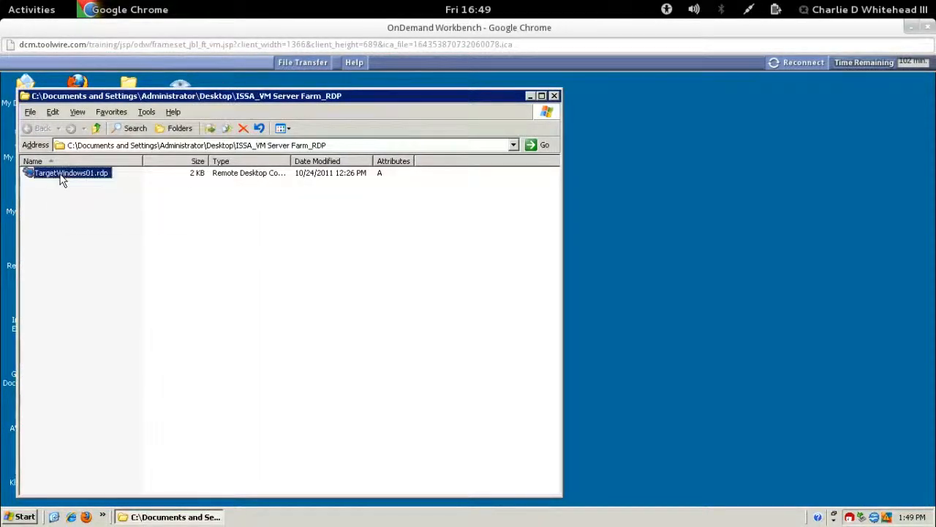
double_click(62, 176)
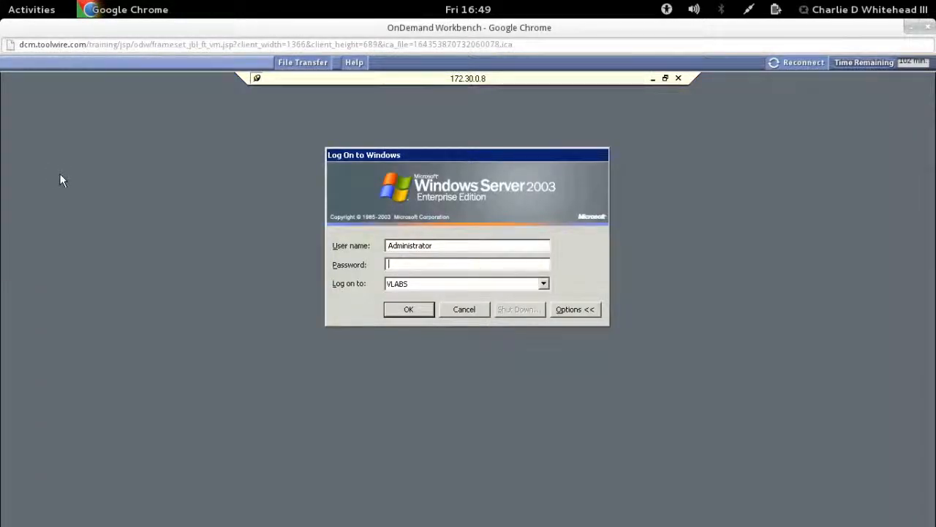
type("***********")
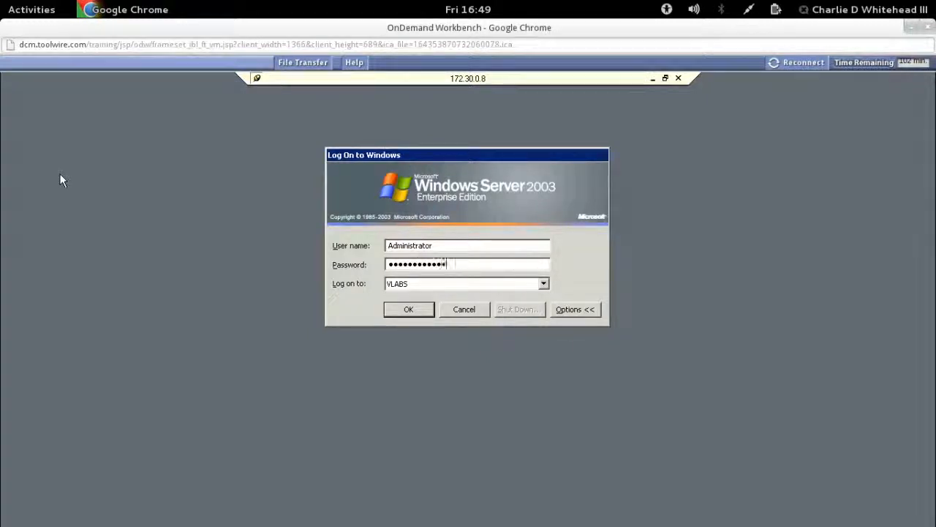
Step: Log on to the 172.30.0.8 server and minimize the FileZilla Server window
left_click(401, 312)
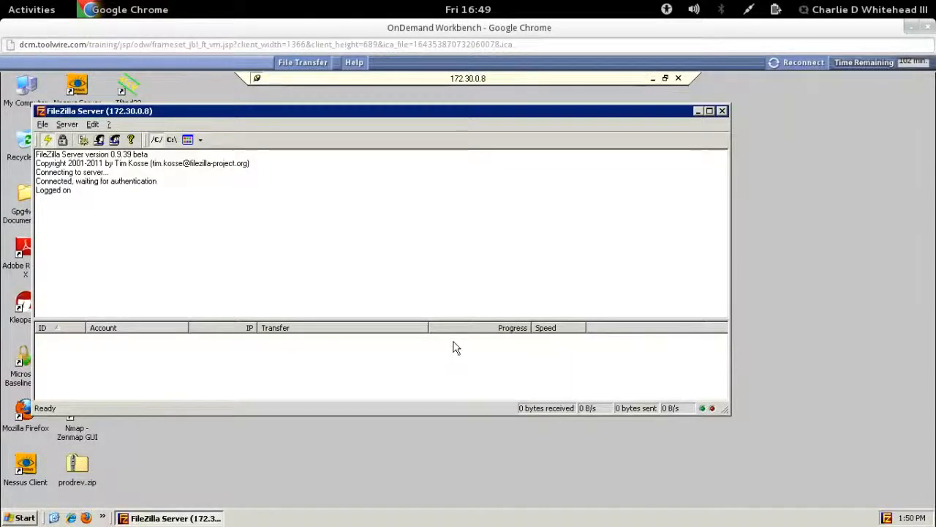
left_click(695, 114)
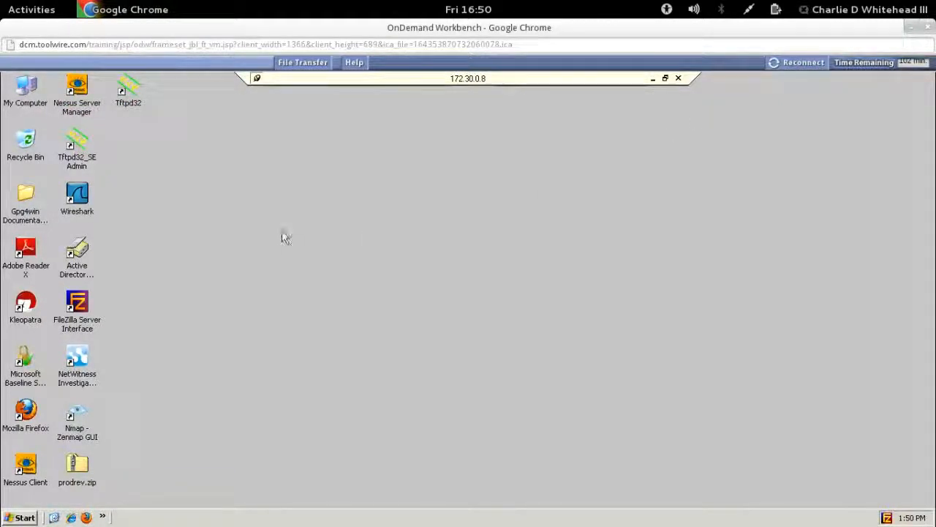
Step: Launch Kleopatra maximized and start an OpenPGP key pair named TargetWinVM01 with its e-mail address
left_click(28, 307)
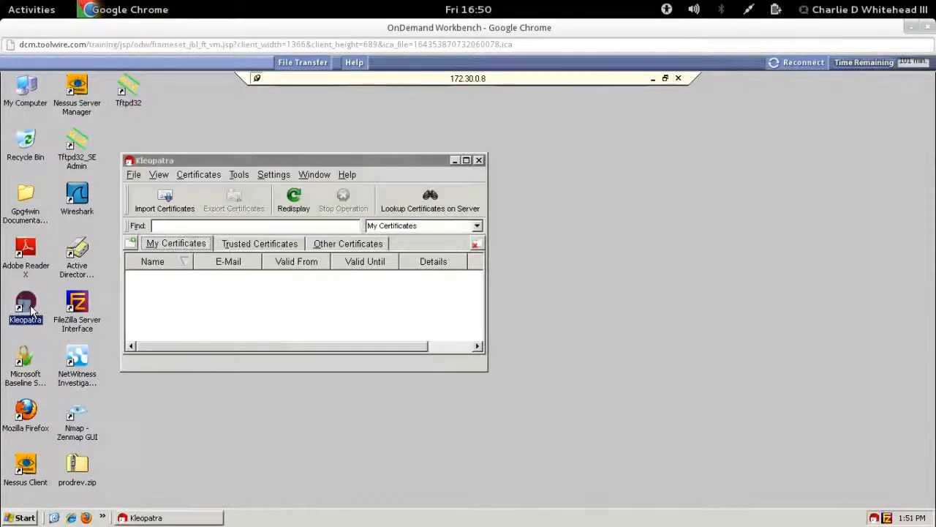
left_click(467, 161)
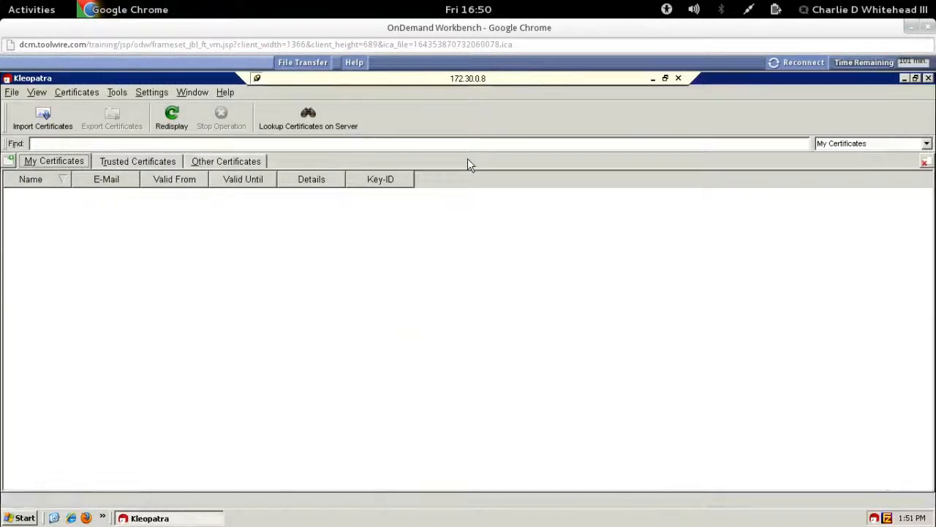
left_click(12, 93)
left_click(48, 114)
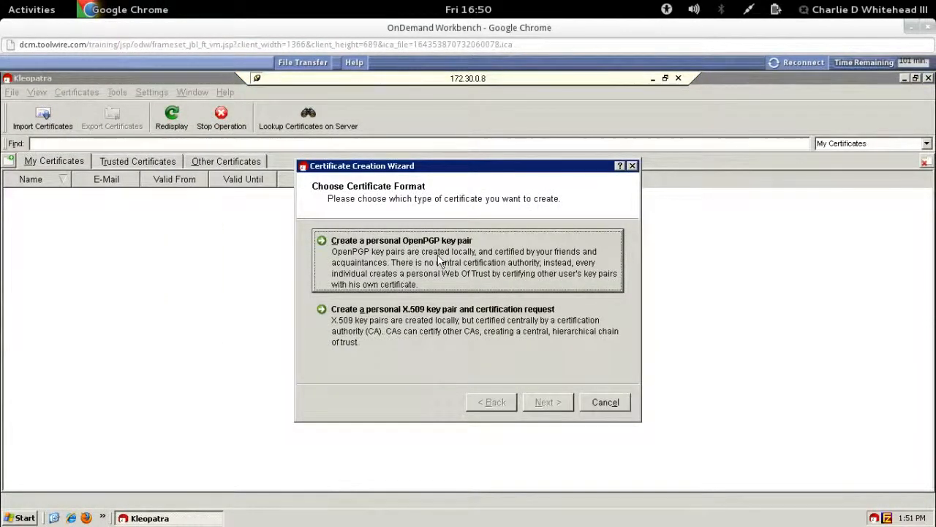
left_click(439, 261)
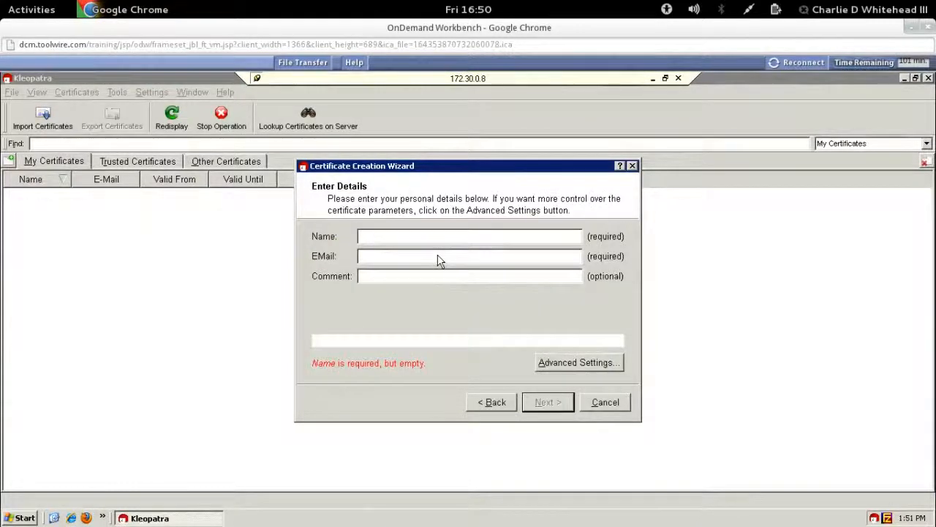
type("Ta")
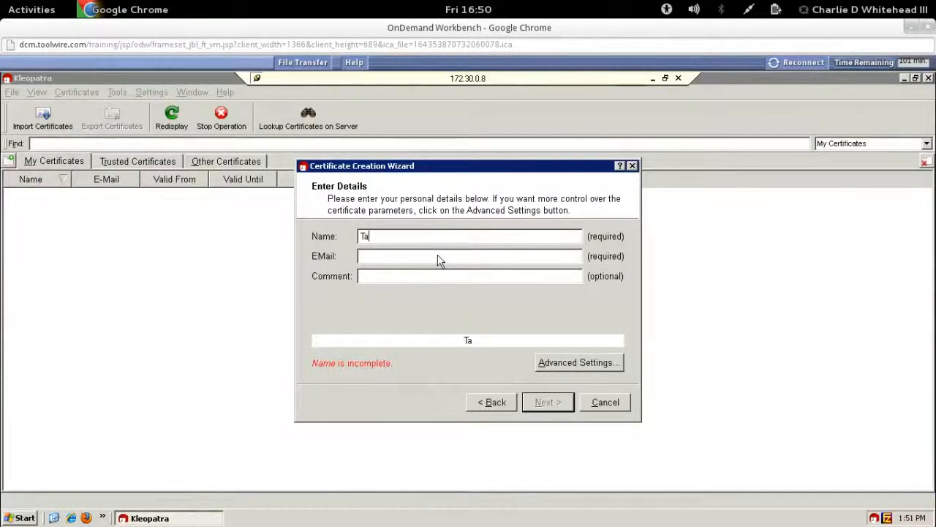
type("rgetWin")
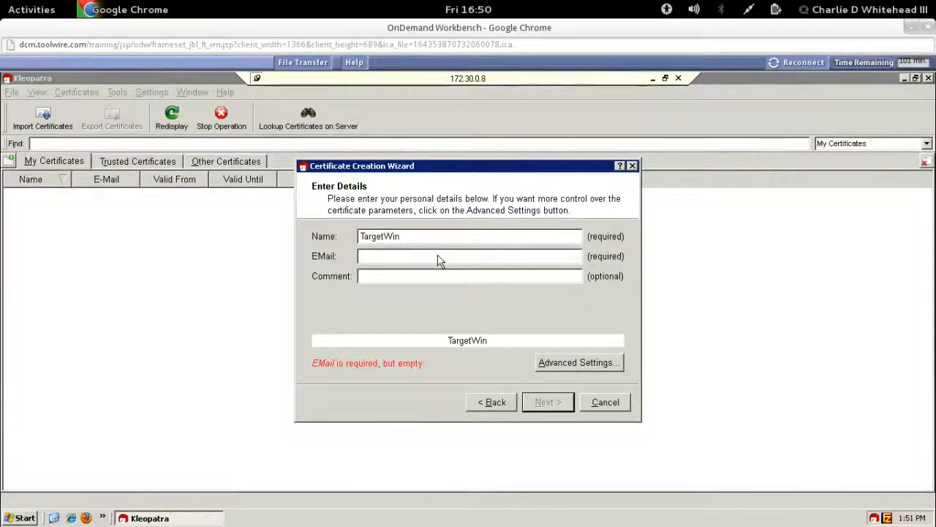
type("VM01")
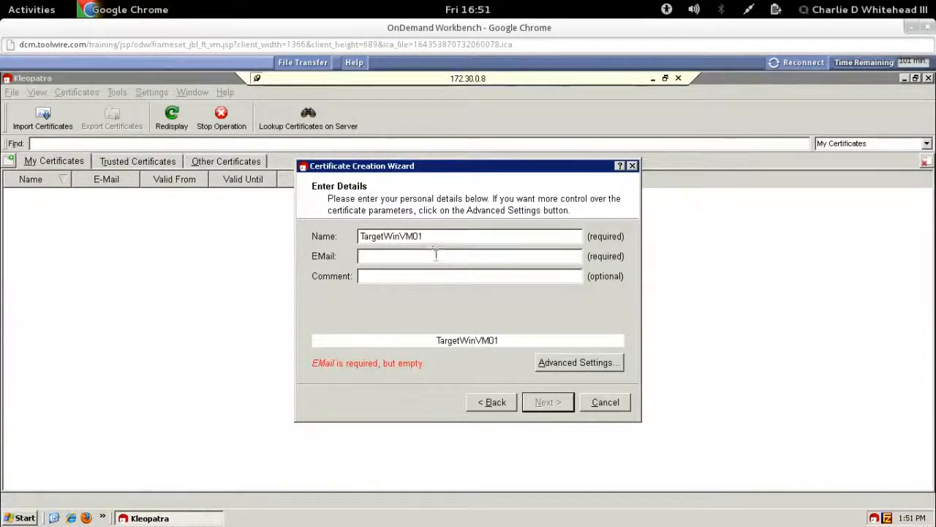
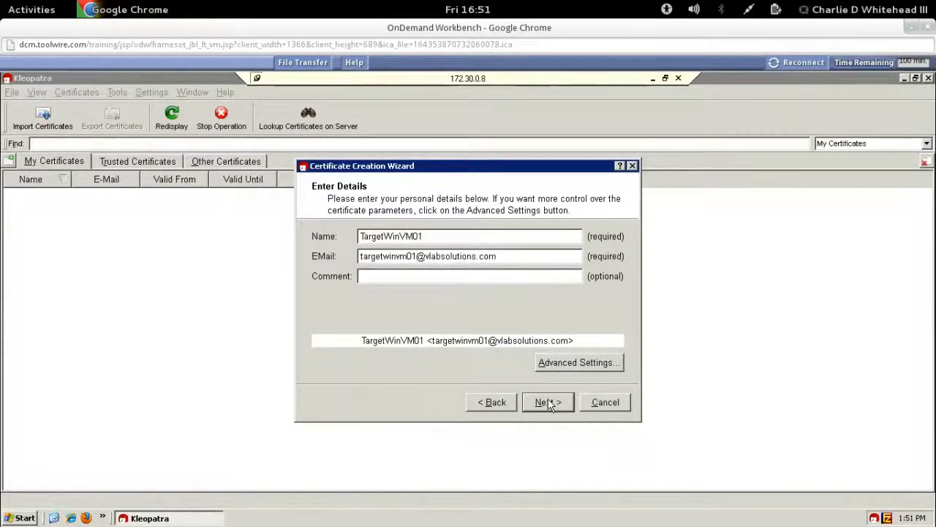
left_click(550, 403)
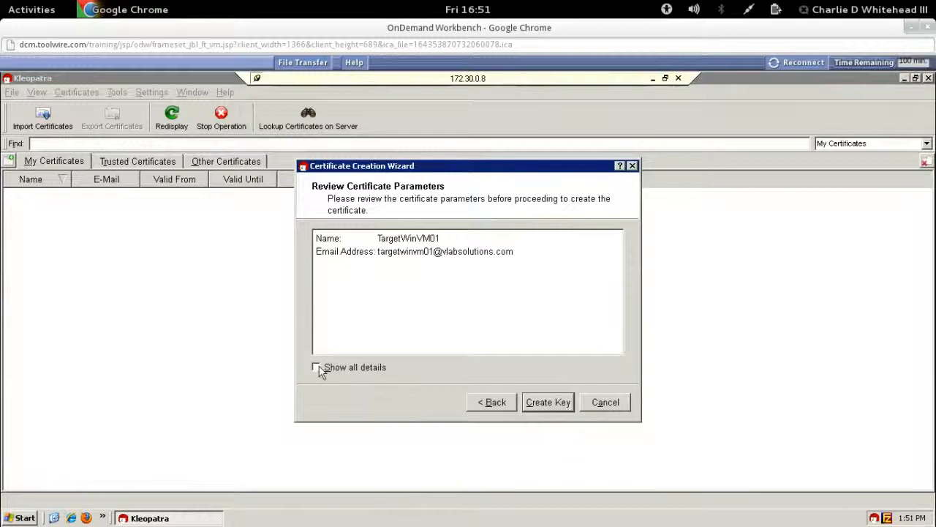
Step: Create the TargetWinVM01 key with all details shown, entering and confirming a passphrase
left_click(318, 368)
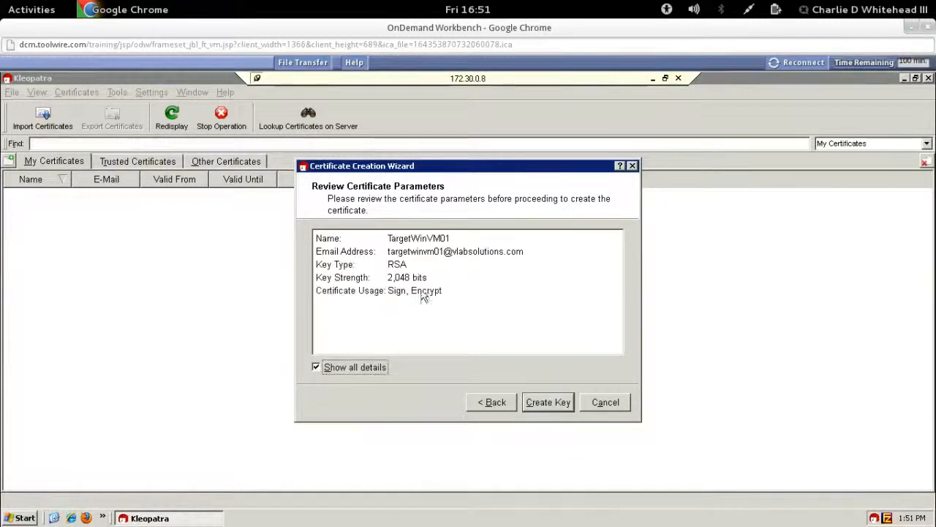
left_click(542, 402)
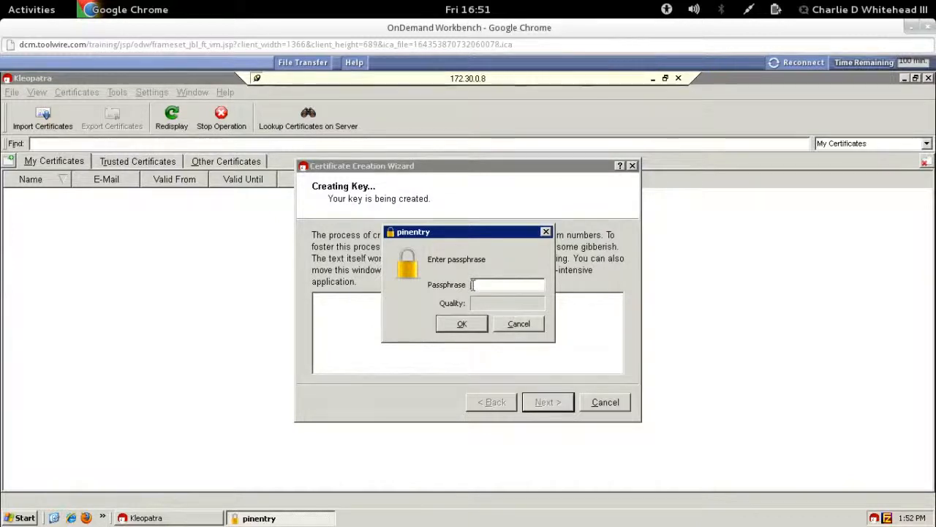
type("••")
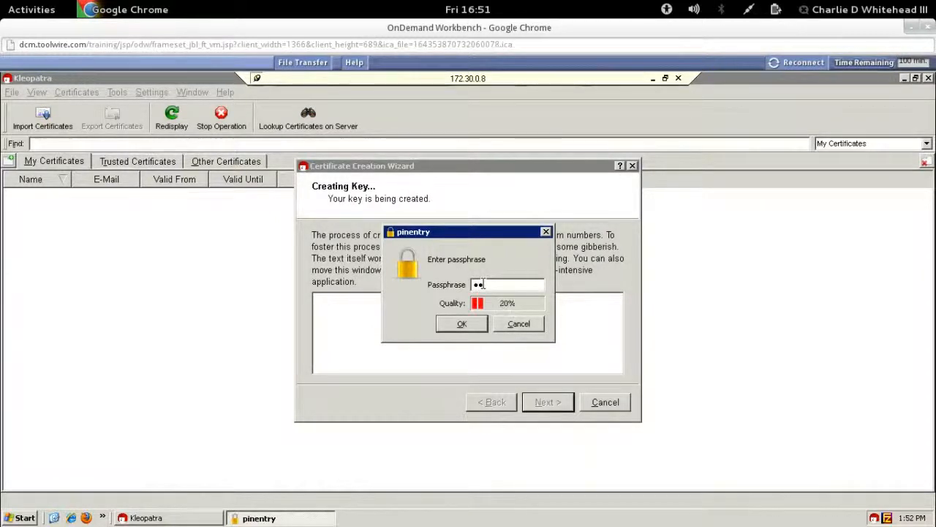
type("••••")
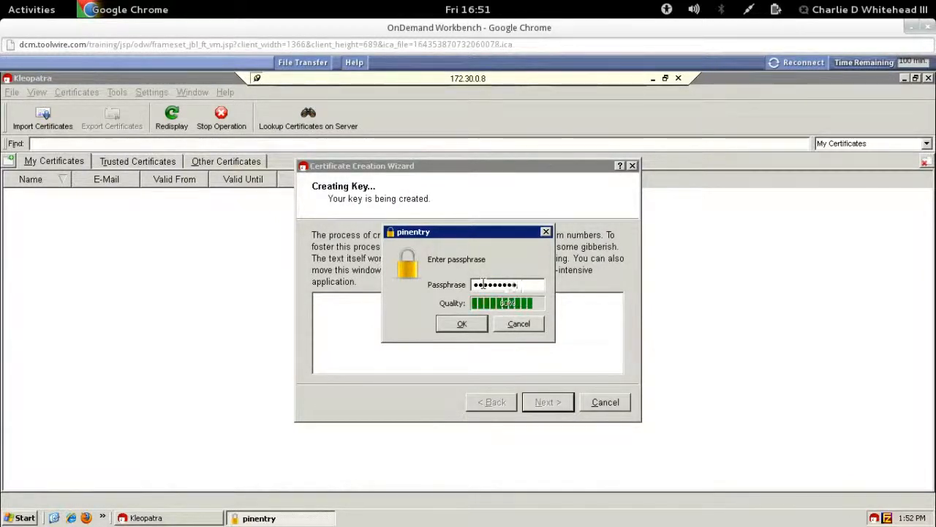
type("••")
left_click(466, 324)
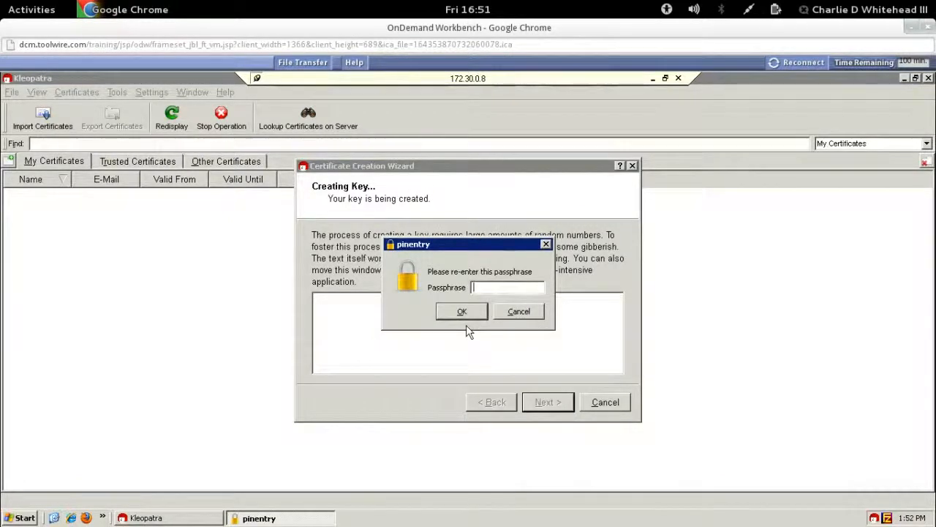
type("••••••••••")
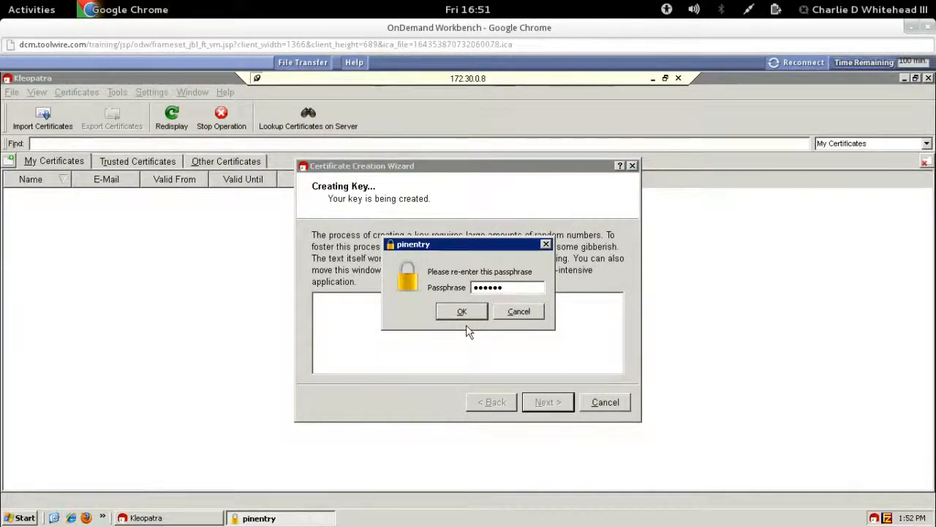
type("••")
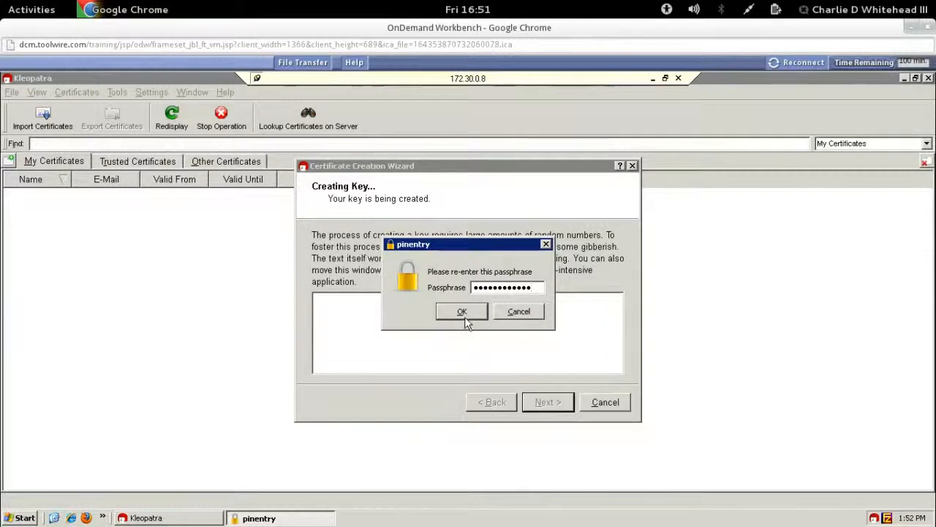
left_click(464, 316)
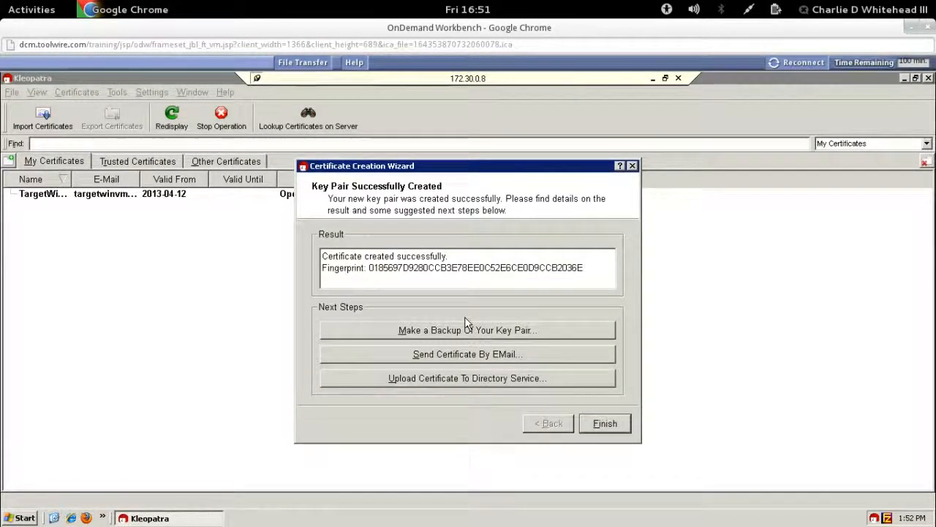
Step: Back up the TargetWinVM01 secret key to Desktop as targetvm01.gpg, confirm, and finish the wizard
left_click(446, 333)
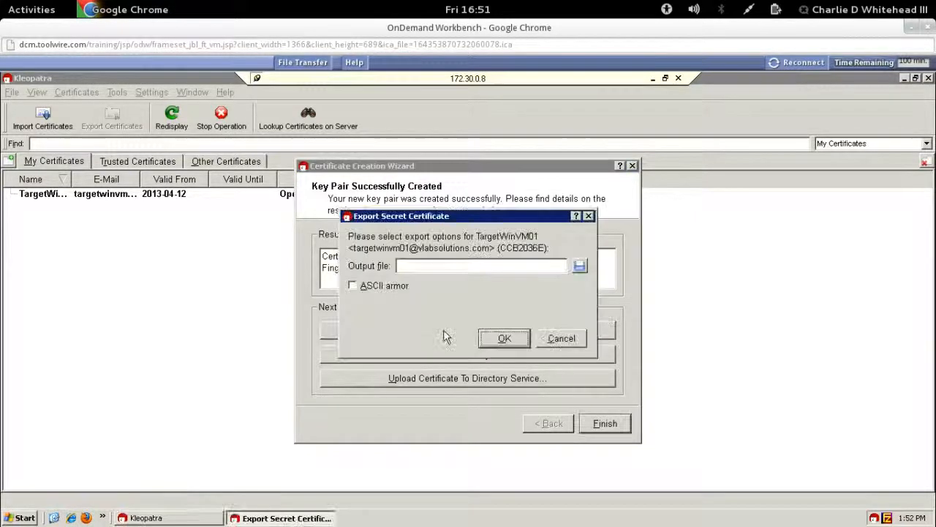
left_click(580, 266)
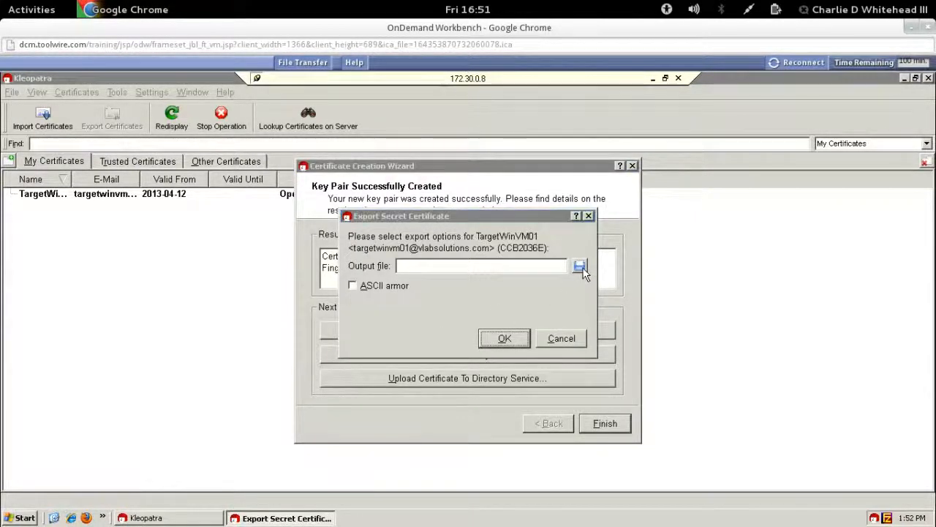
left_click(377, 329)
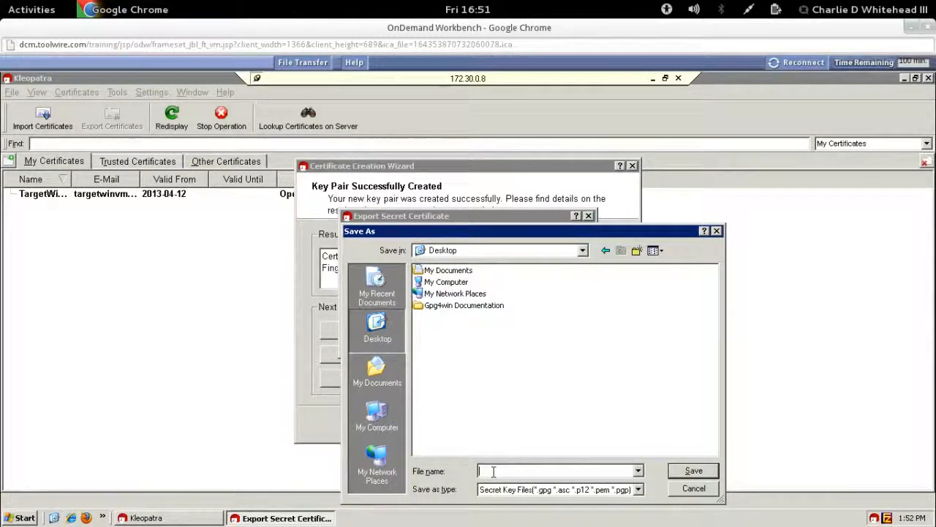
type("i")
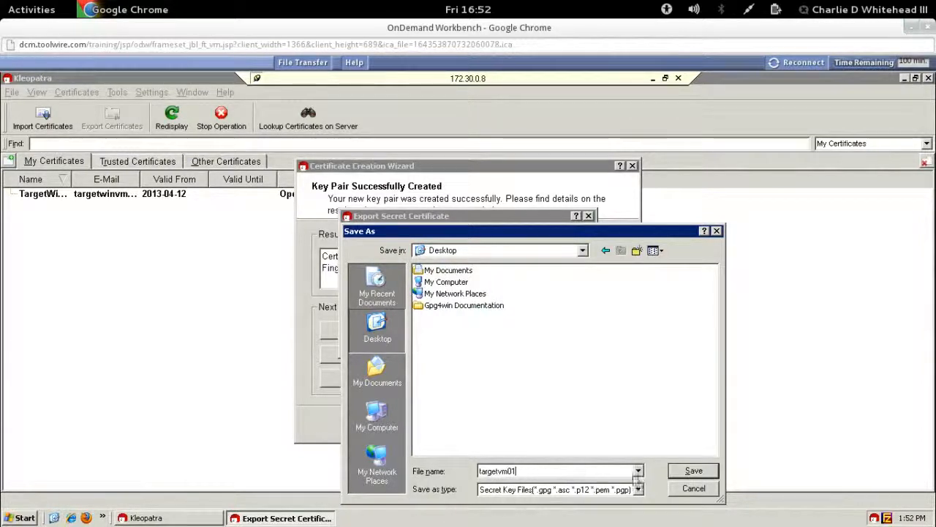
left_click(682, 474)
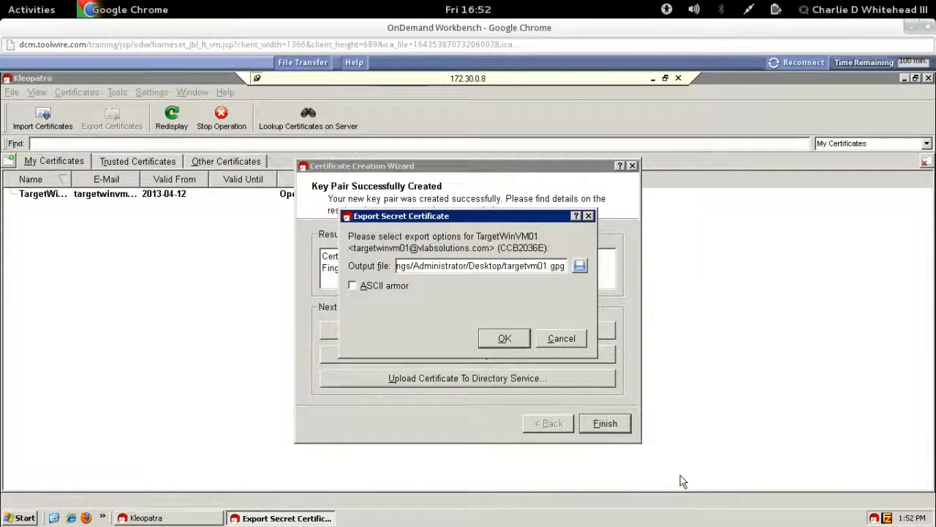
left_click(502, 339)
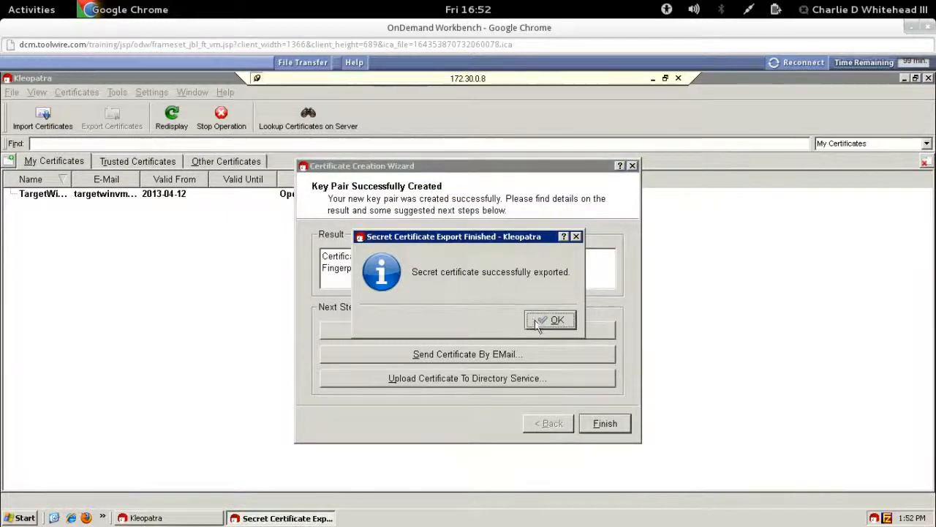
left_click(542, 322)
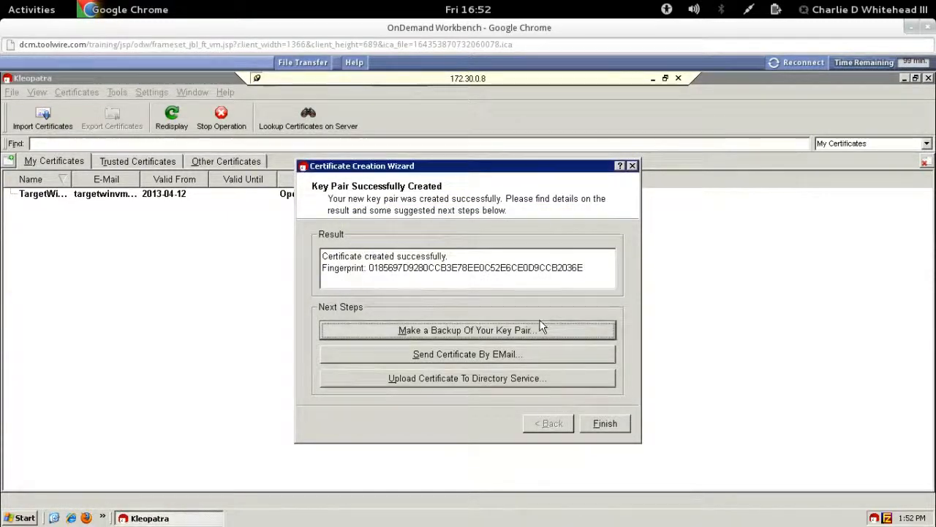
left_click(605, 423)
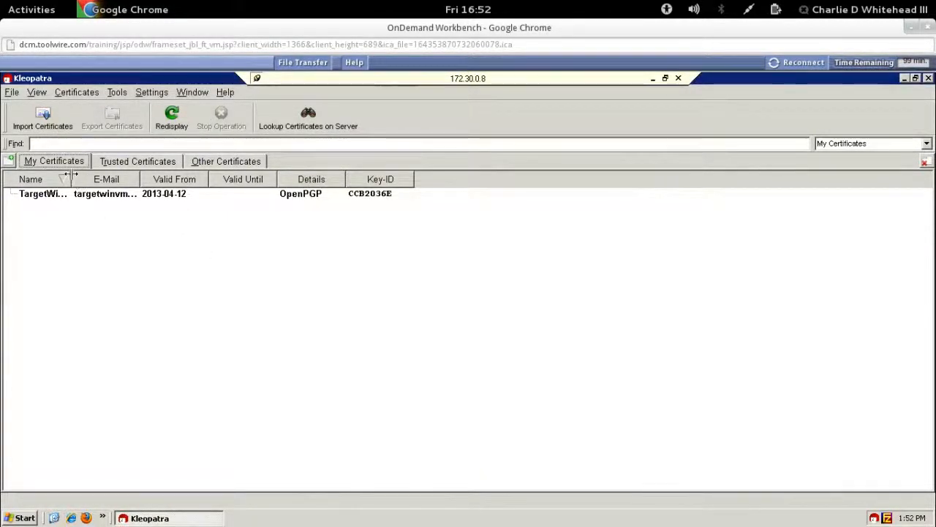
Step: Widen the Name and E-Mail columns and sort certificates by Valid From
left_click_drag(72, 179, 129, 177)
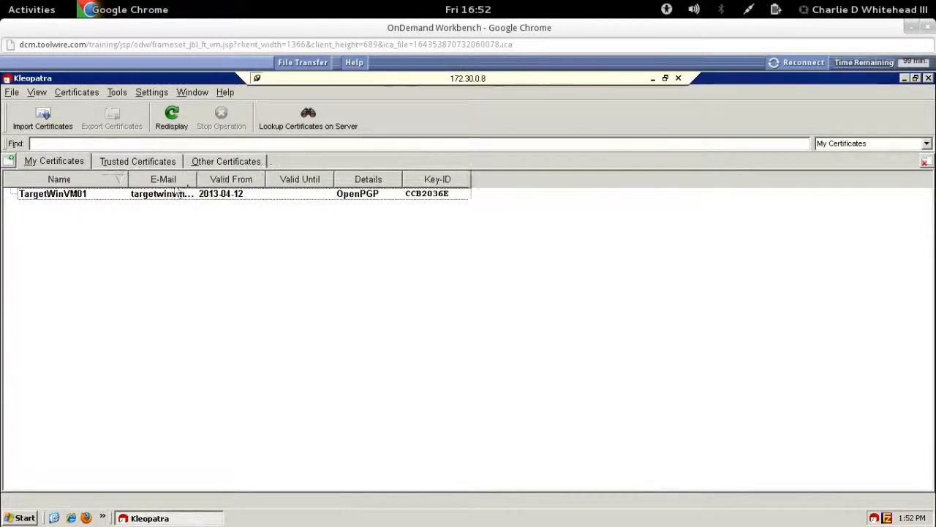
left_click(212, 179)
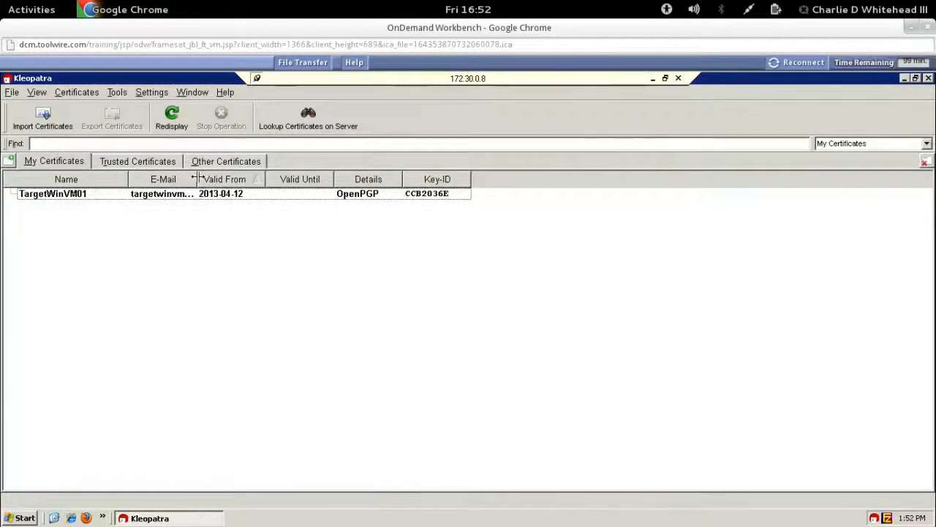
left_click_drag(197, 178, 324, 179)
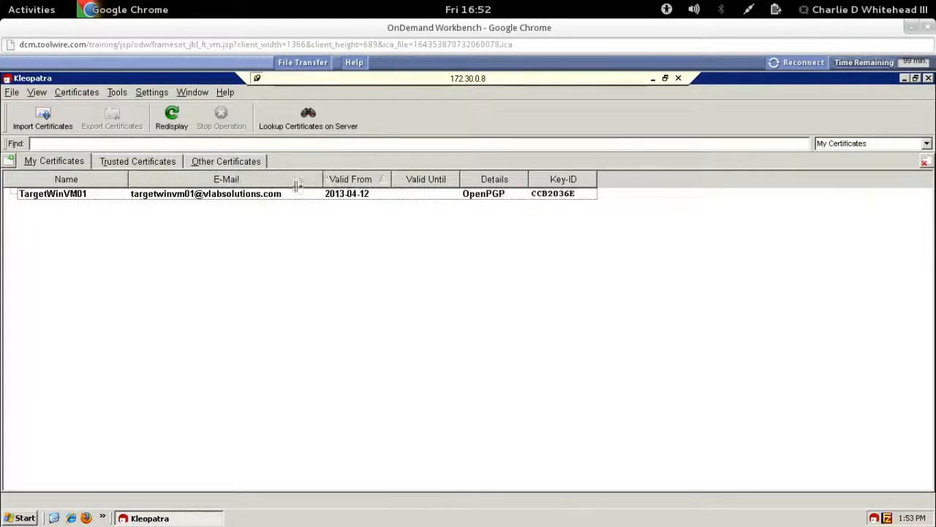
Step: Export the TargetWinVM01 public certificate to the Desktop as targetvm01_public
left_click(209, 201)
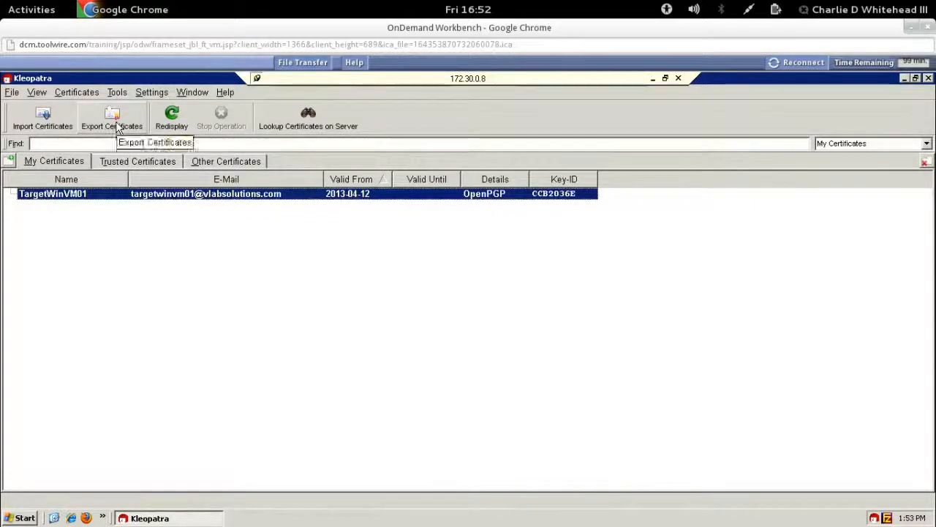
left_click(115, 125)
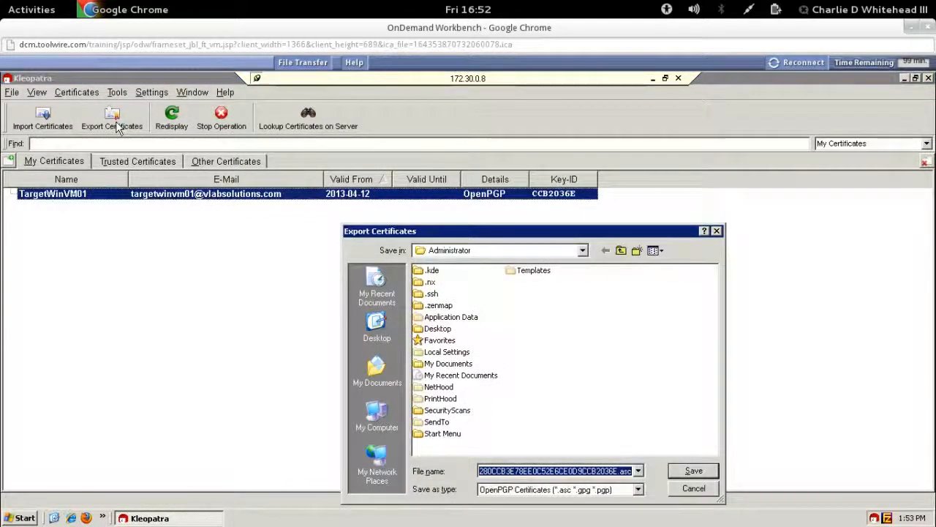
left_click(376, 328)
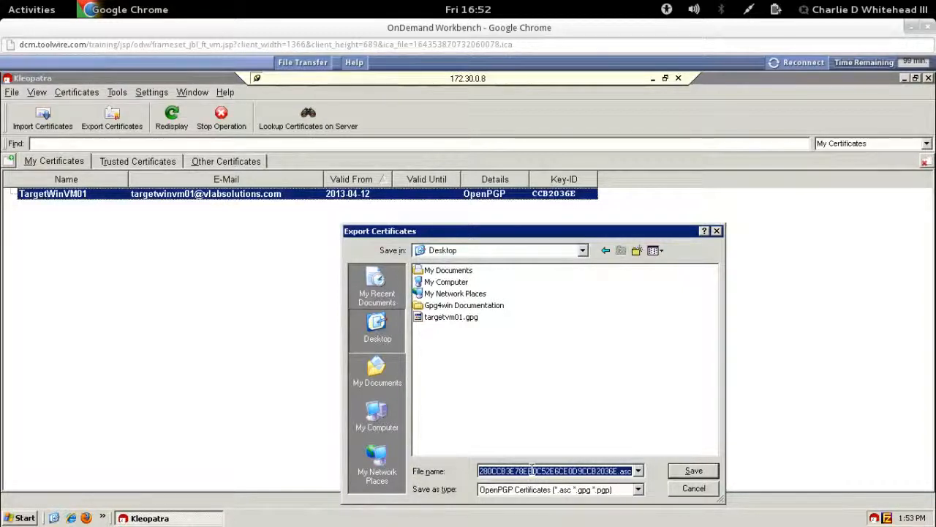
type("target")
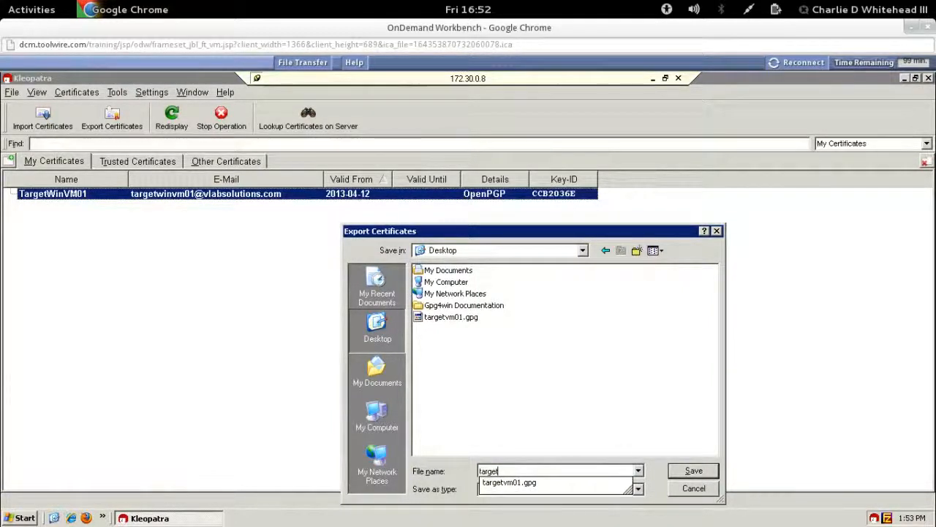
type("vm01_public")
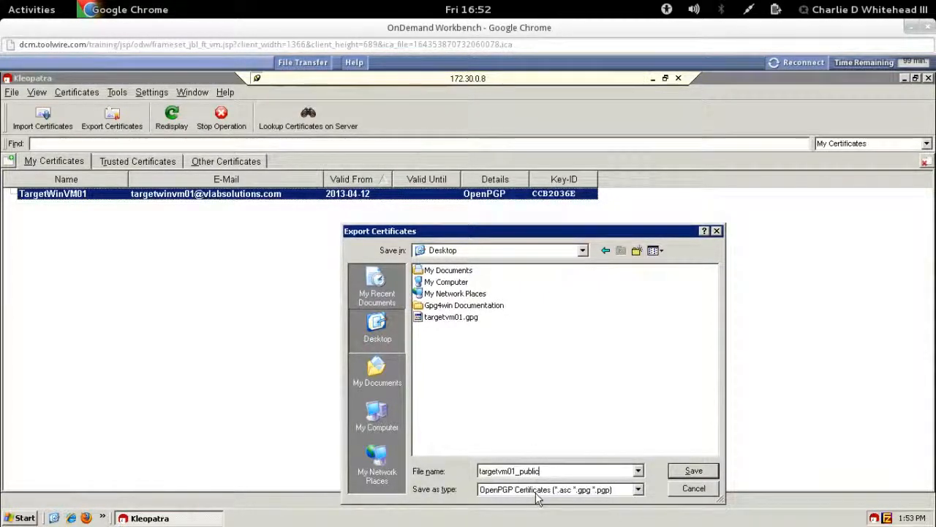
left_click(692, 471)
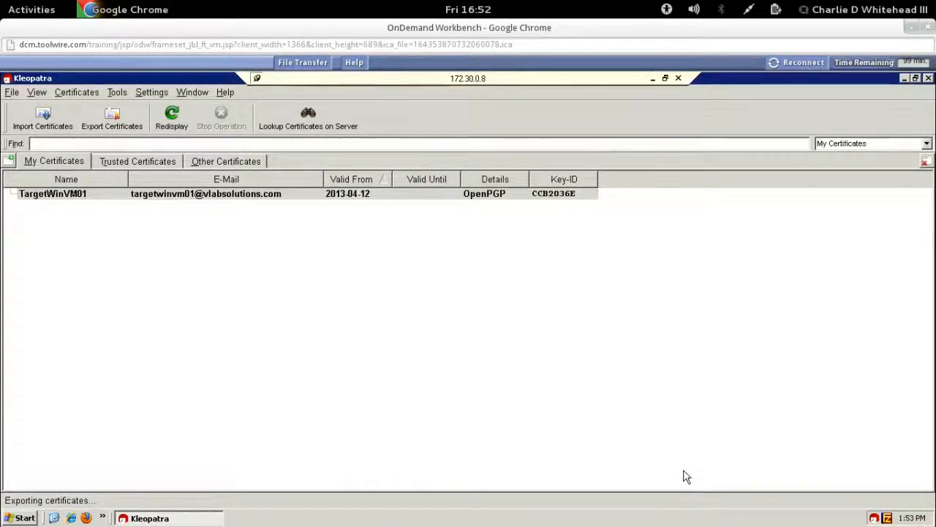
Step: Minimize Kleopatra, check targetvm01_public.asc on the Desktop, and start FileZilla from its desktop icon
left_click(904, 78)
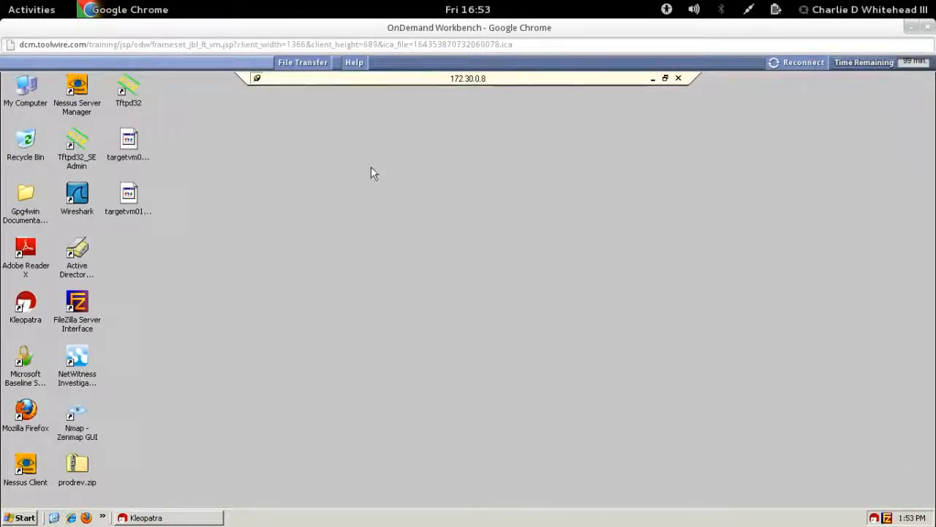
left_click(130, 145)
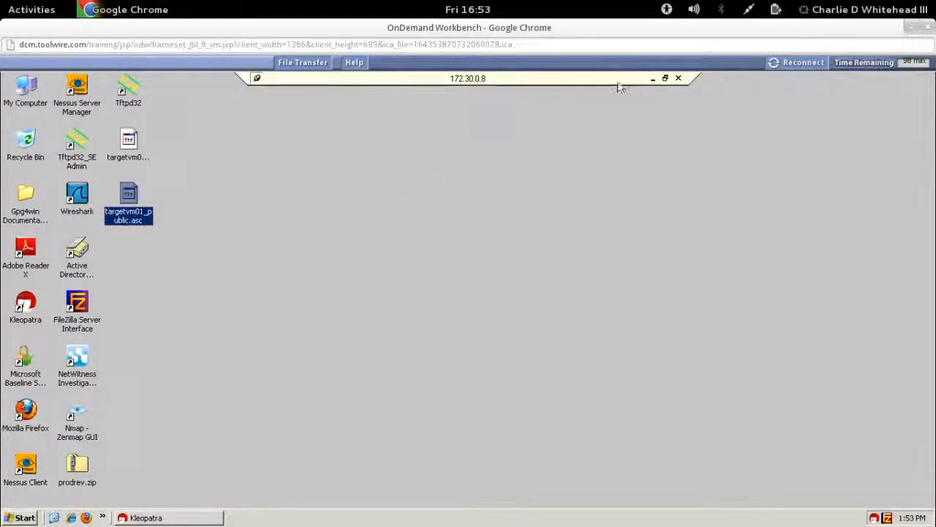
left_click(654, 79)
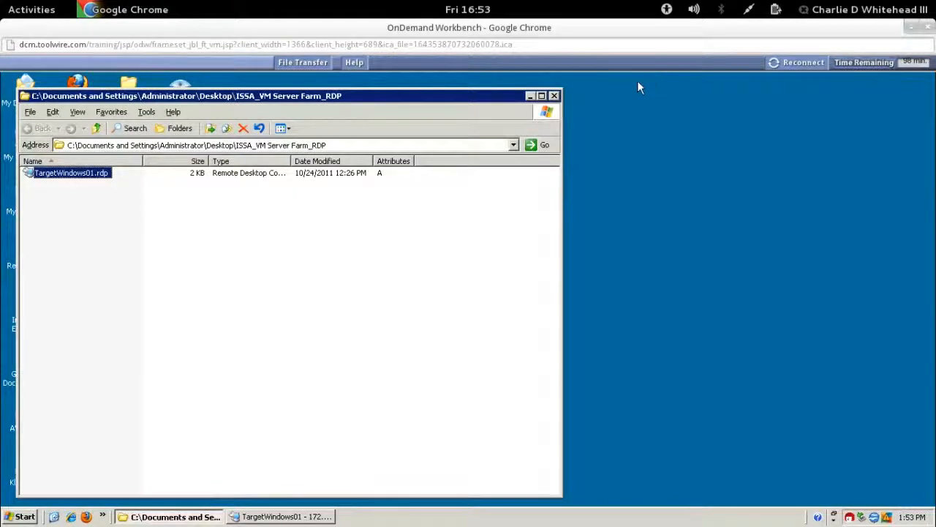
left_click(554, 95)
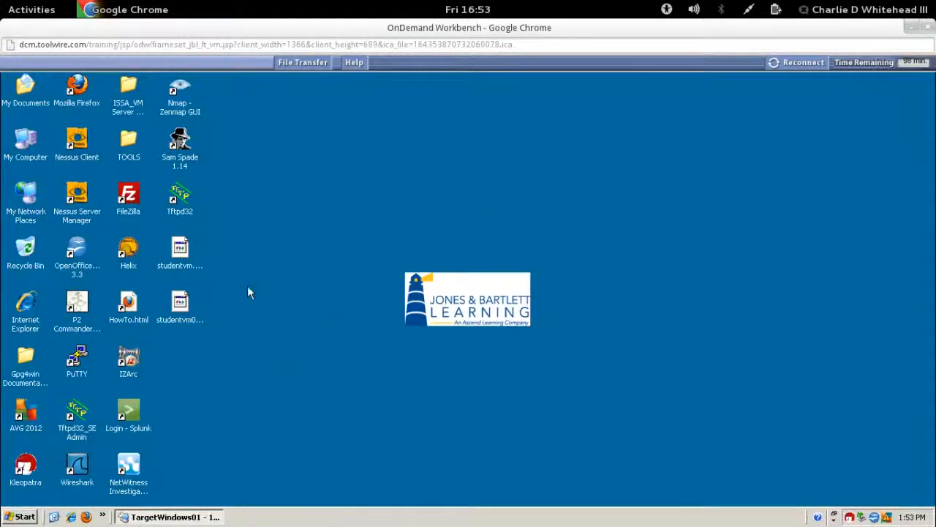
left_click(132, 195)
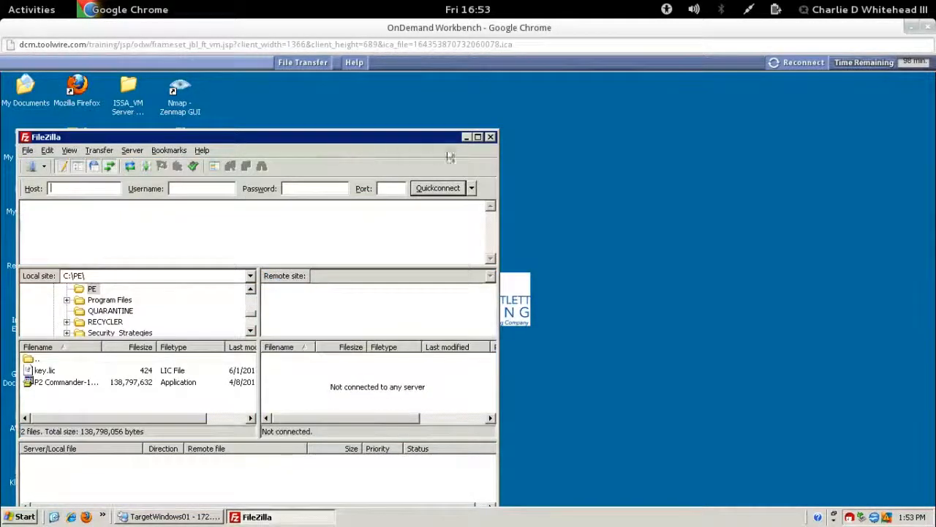
Step: Maximize FileZilla and quickconnect to 172.30.0.8, port 21, with the lab username and password
left_click(478, 136)
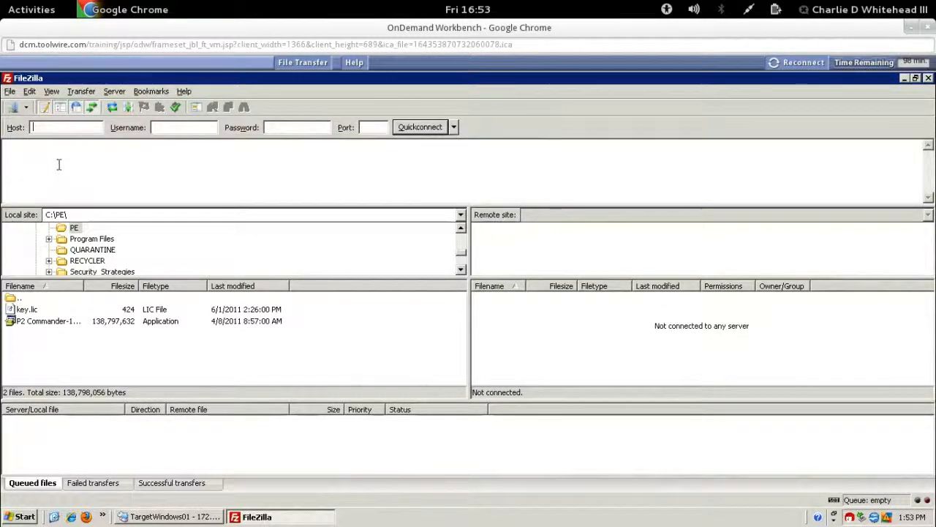
type("172")
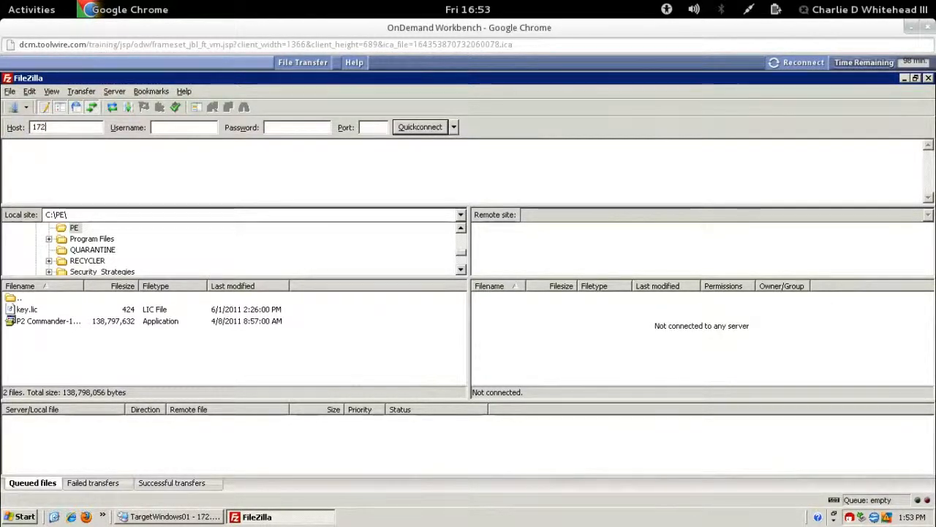
type(".30.0.8")
left_click(175, 127)
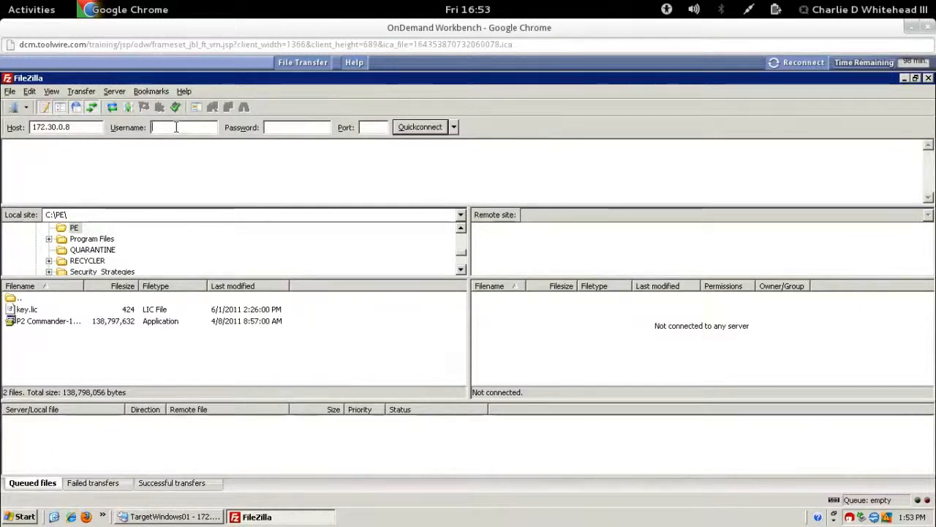
type("student")
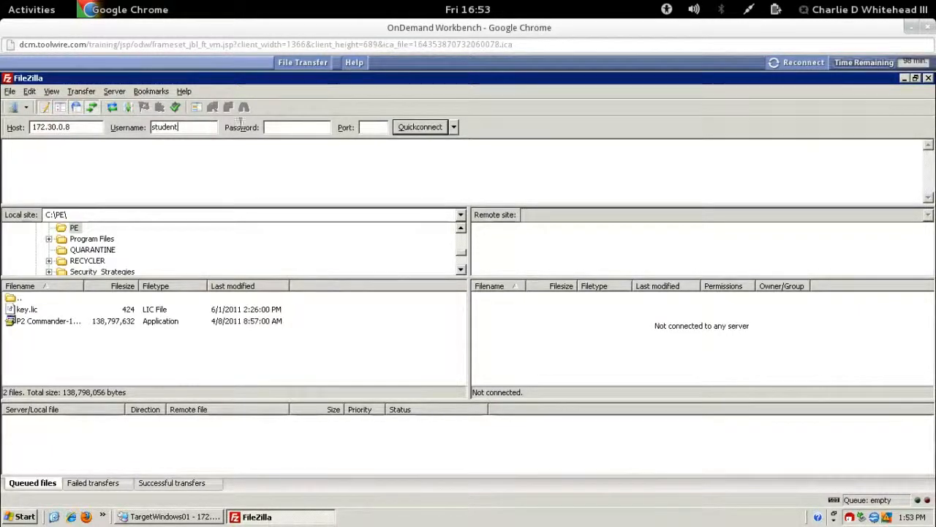
left_click(289, 126)
type("•••")
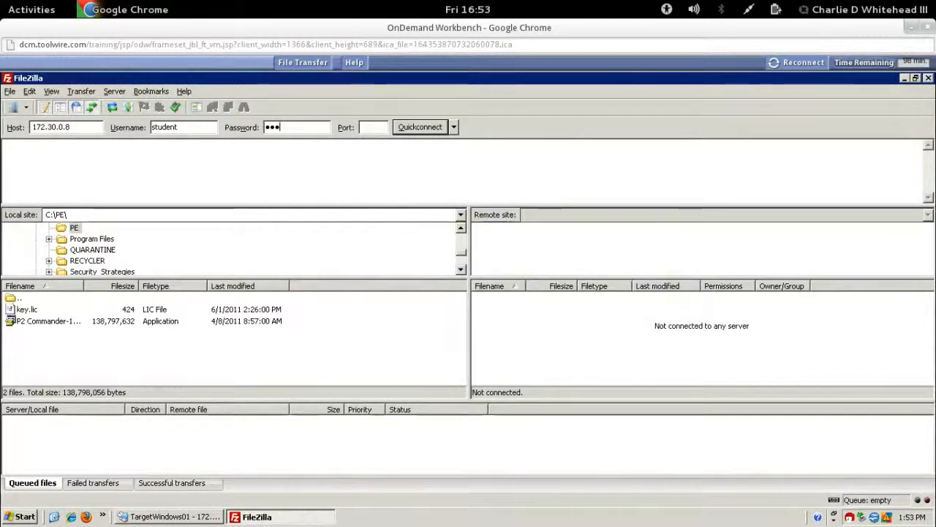
type("••••")
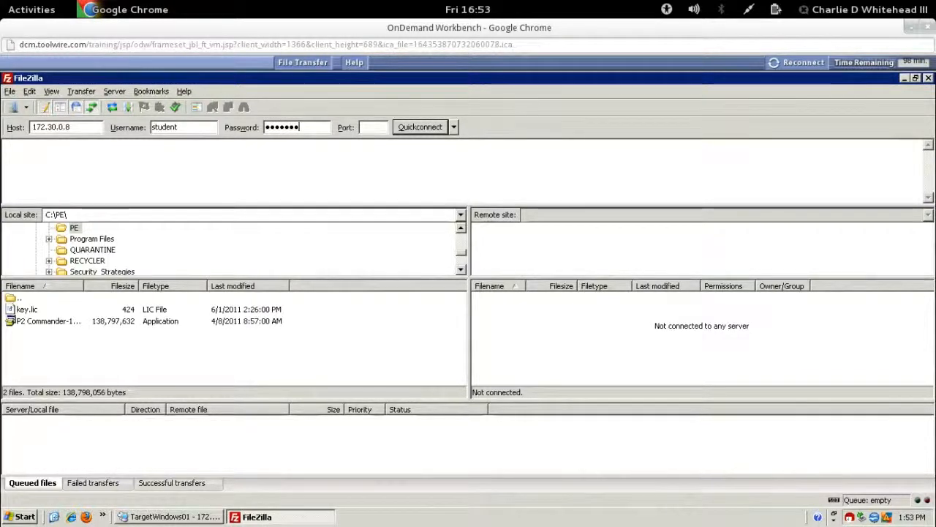
type("••••••")
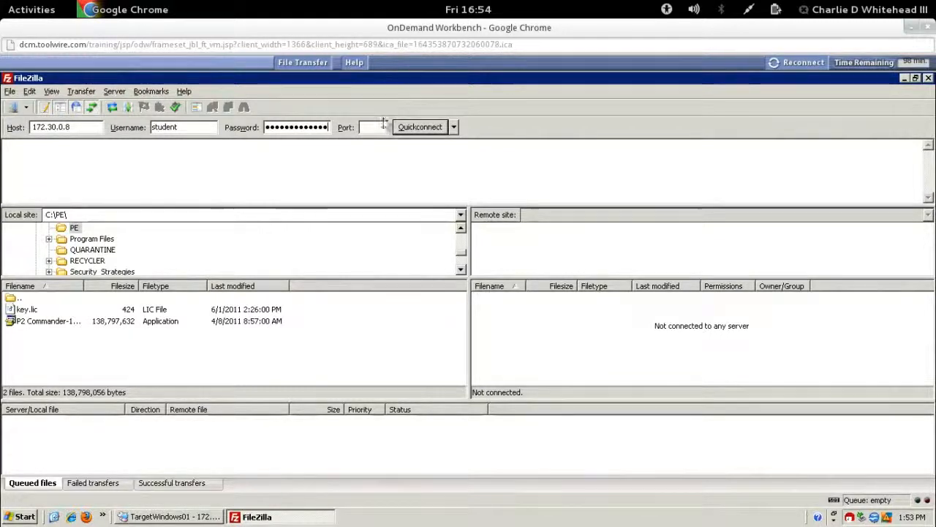
left_click(379, 126)
type("21")
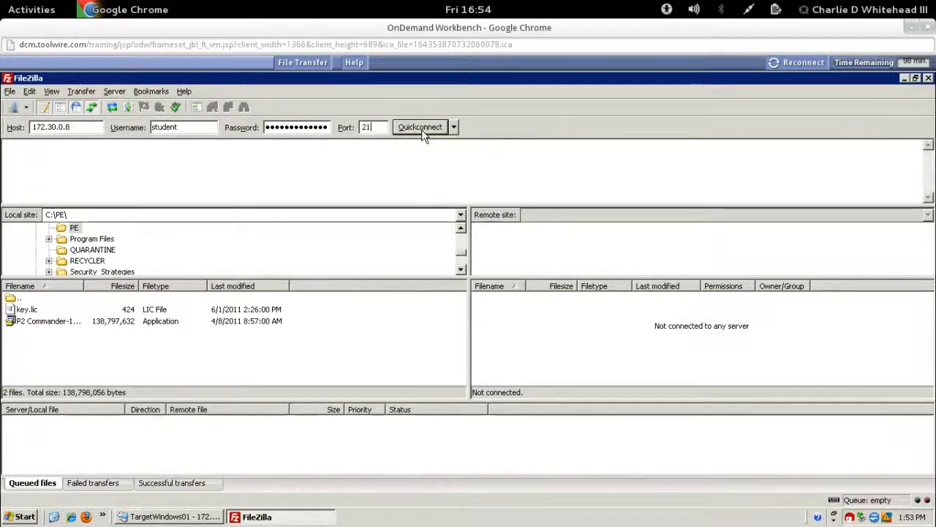
left_click(422, 133)
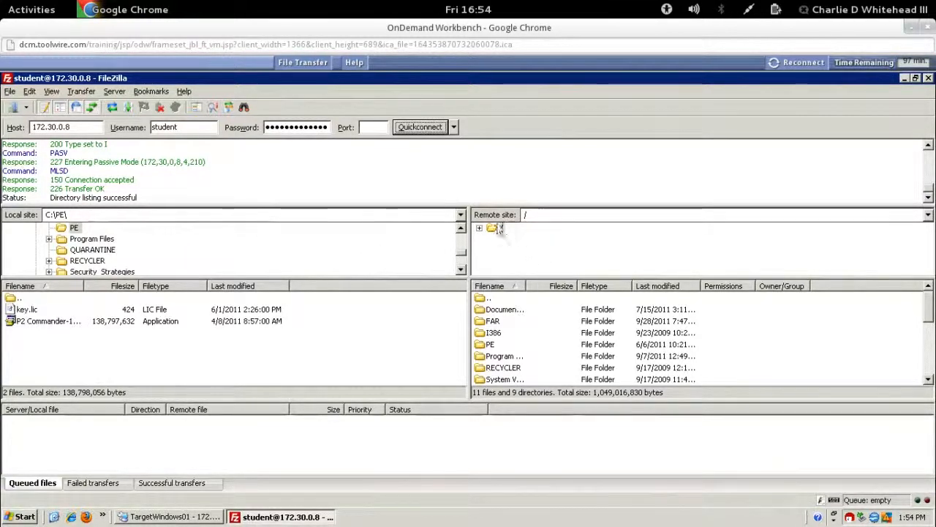
Step: Open the server's Documents and Settings\Administrator\Desktop folder in the remote pane
left_click_drag(527, 283, 578, 287)
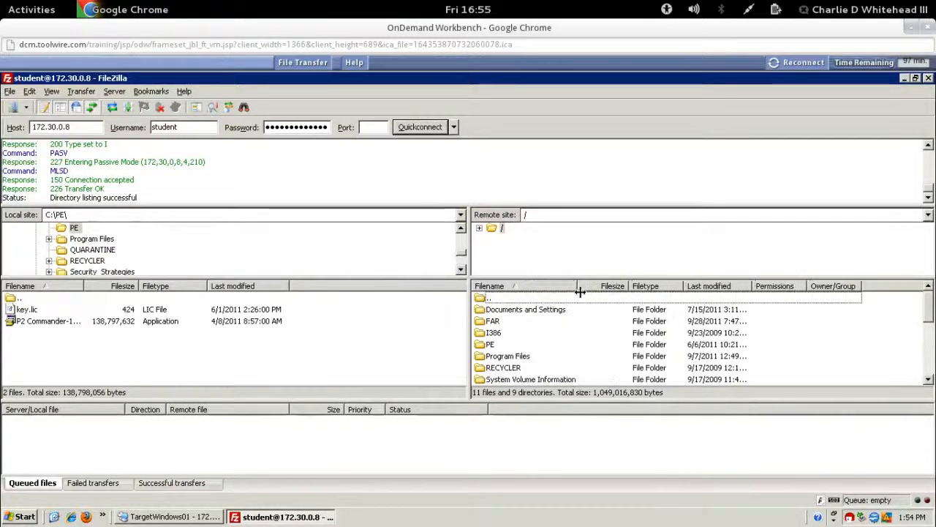
double_click(501, 311)
double_click(503, 311)
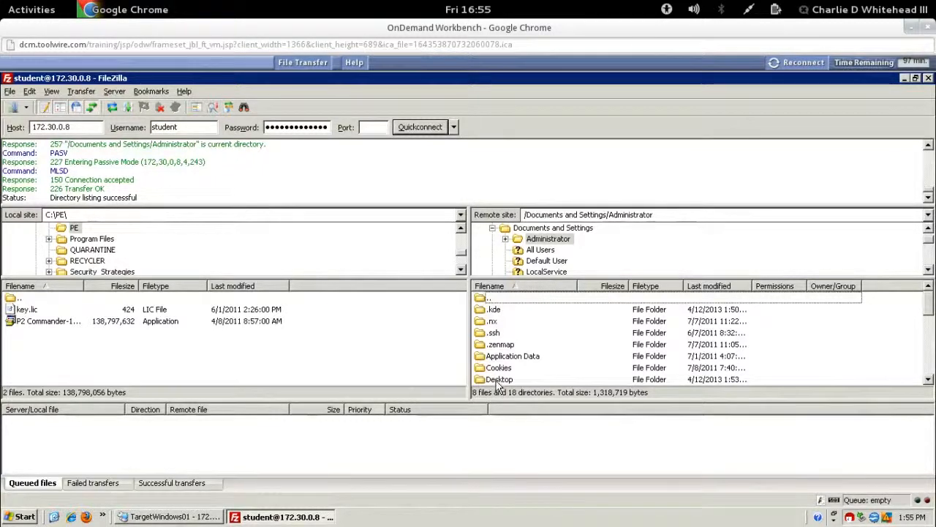
double_click(496, 381)
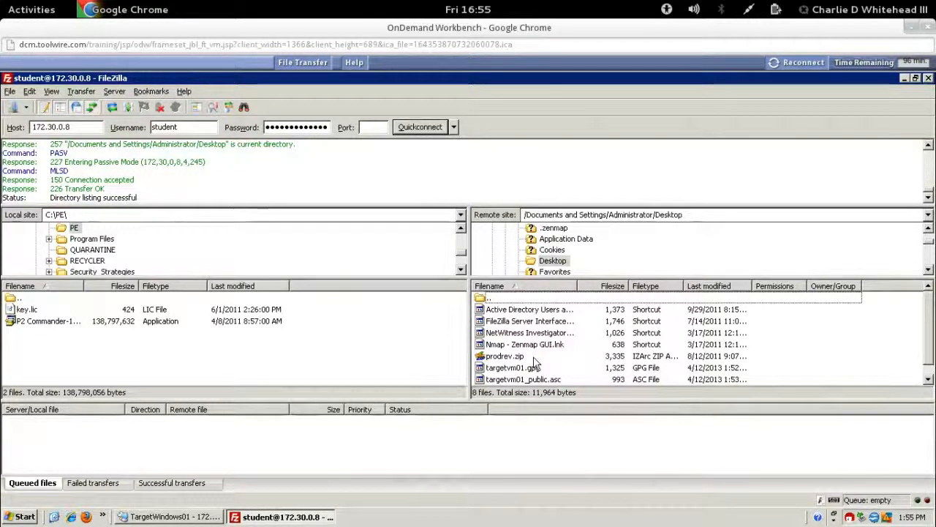
Step: Download targetvm01_public.asc into local C:\PE, then minimize FileZilla
right_click(544, 380)
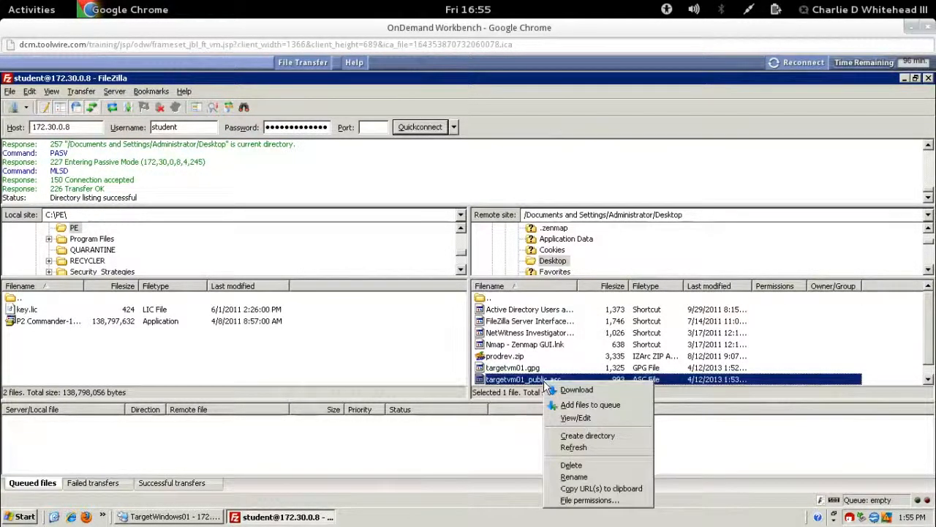
left_click(574, 389)
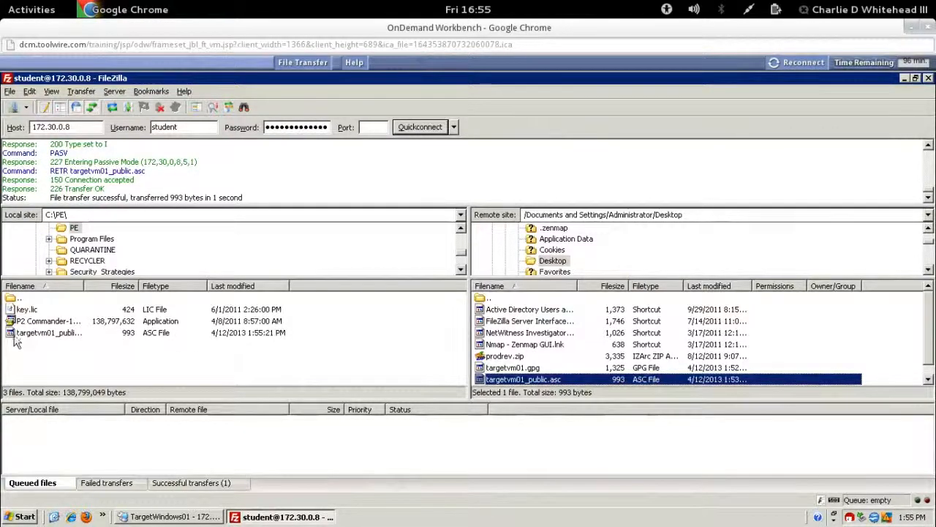
left_click_drag(139, 286, 147, 289)
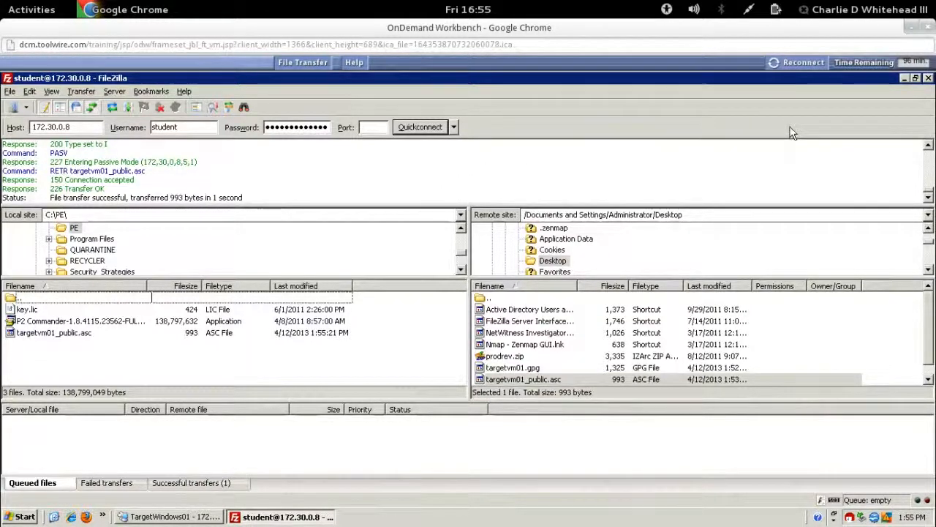
left_click(905, 78)
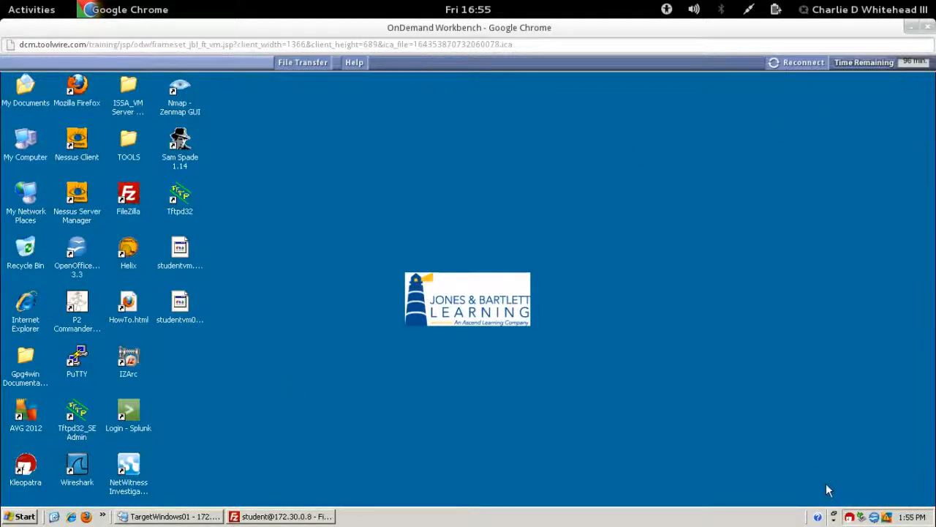
Step: Launch Kleopatra and import targetvm01_public.asc from C:\PE, dismissing the import summary
left_click(850, 518)
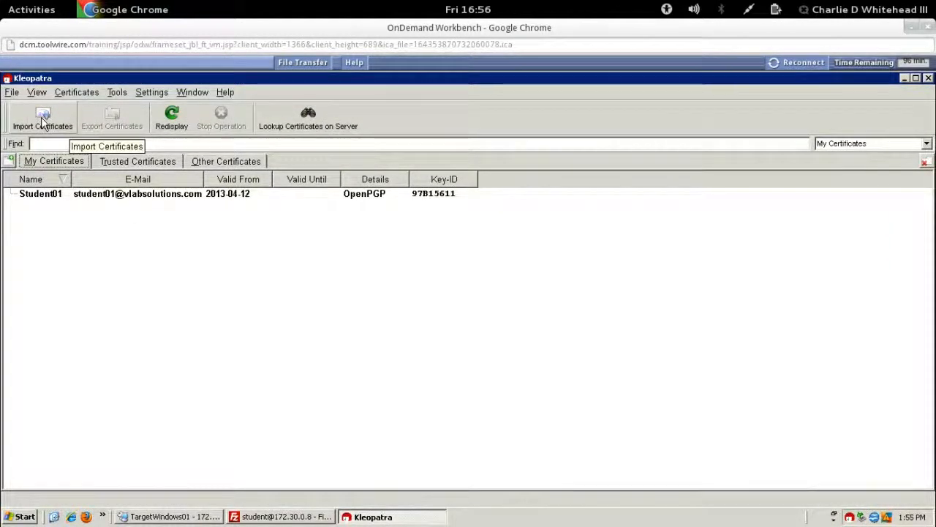
left_click(40, 117)
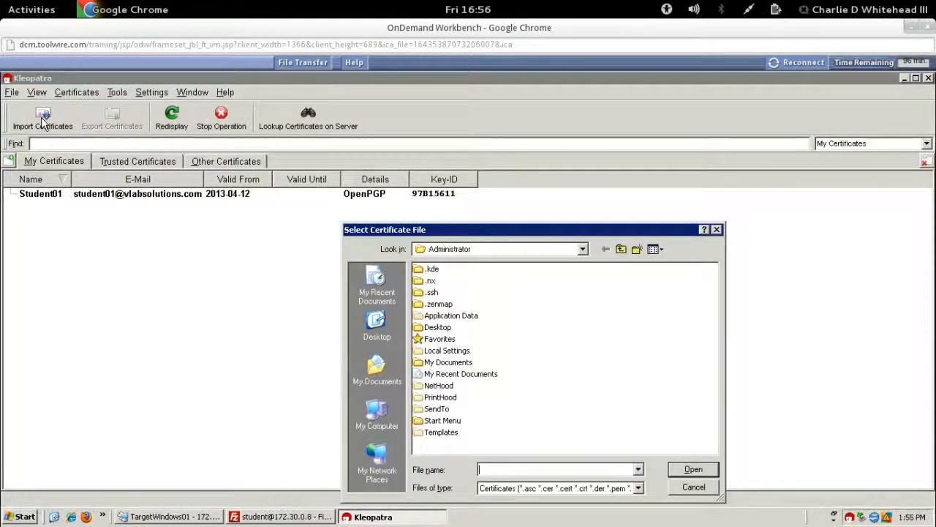
left_click(374, 416)
double_click(443, 270)
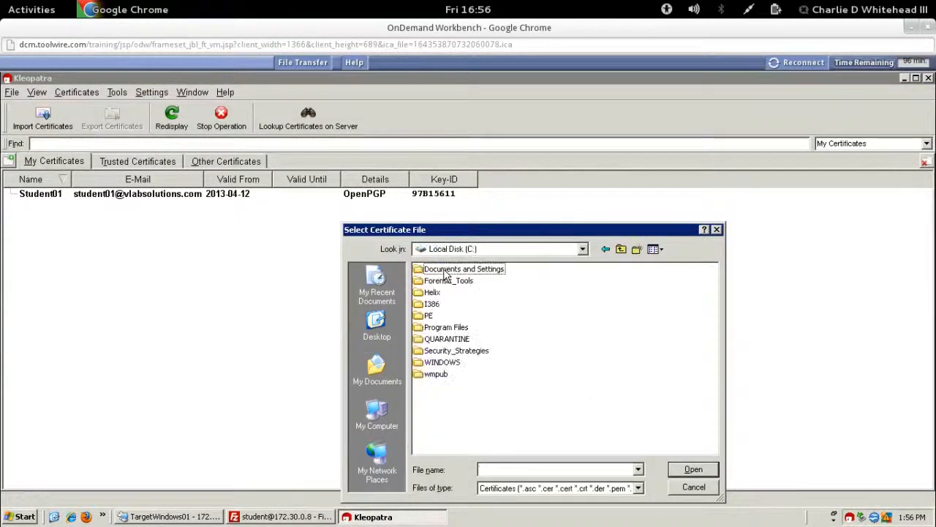
double_click(425, 316)
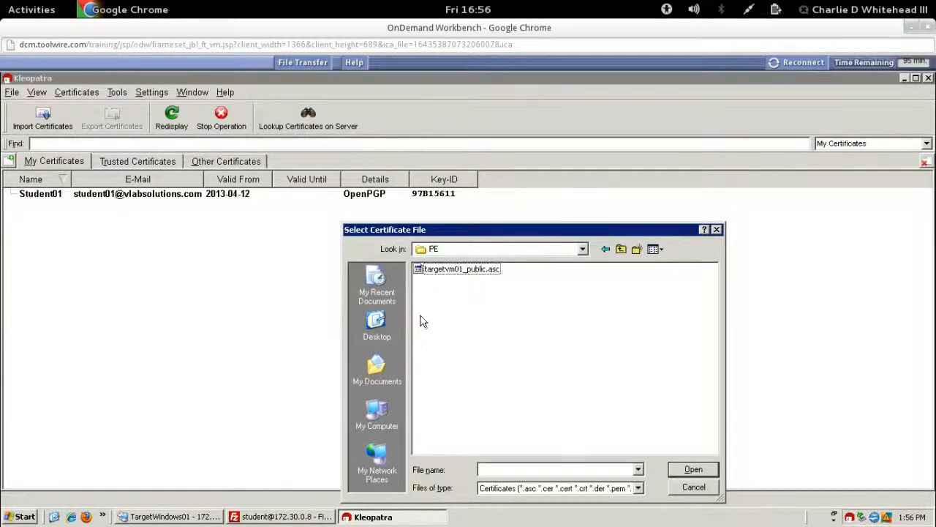
left_click(418, 271)
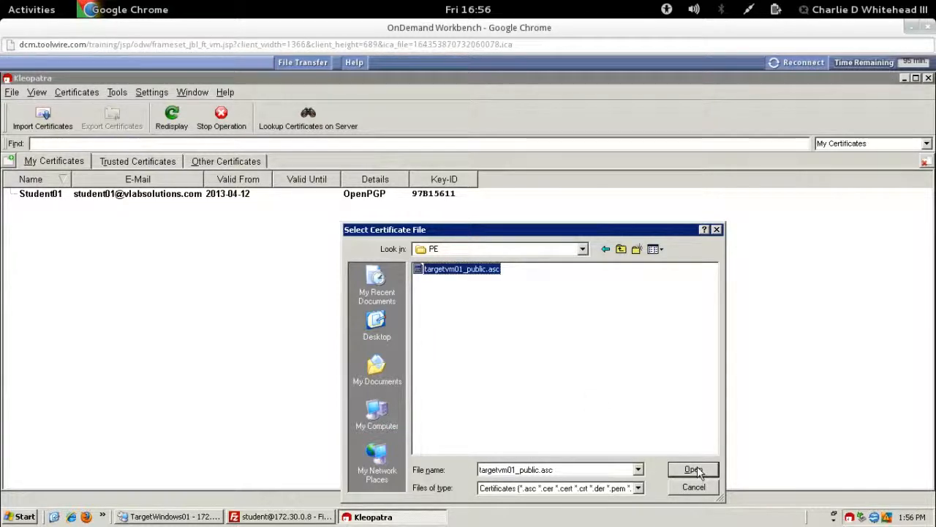
left_click(694, 469)
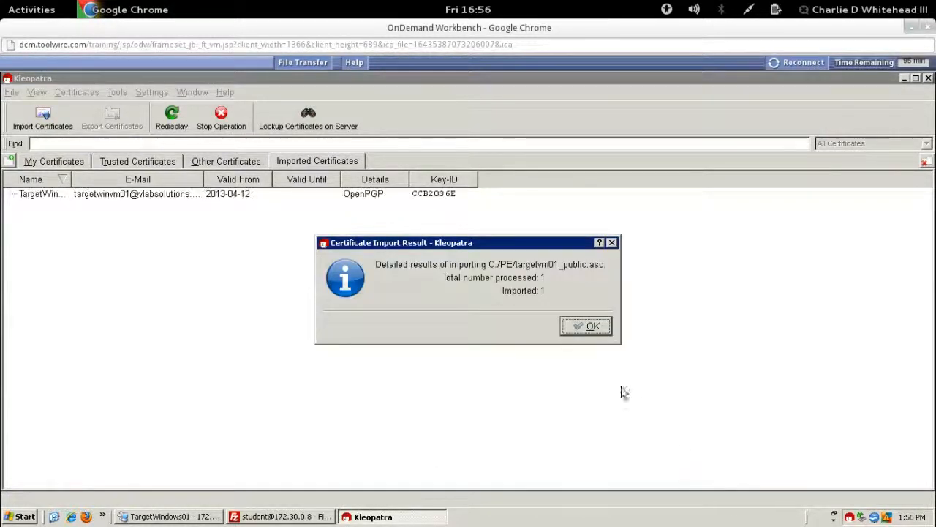
left_click(592, 328)
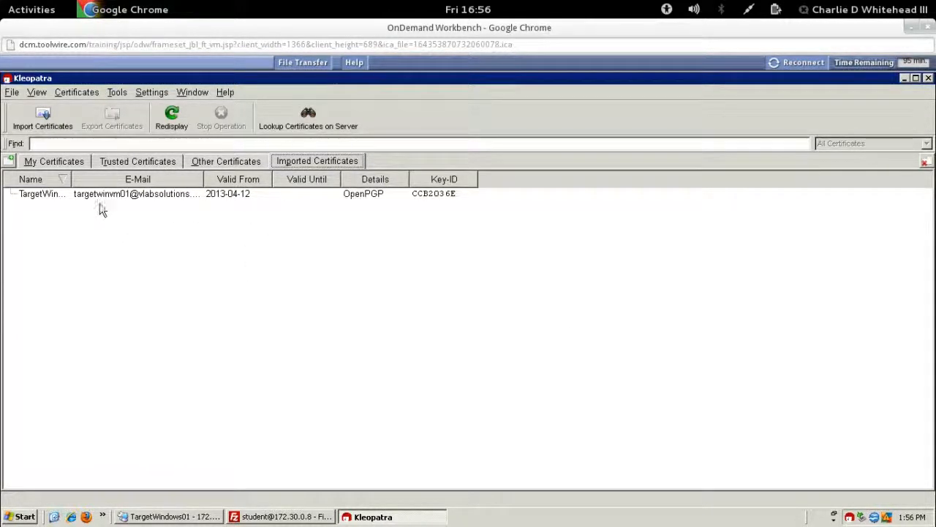
Step: Open the TargetWinVM01 certificate's details after widening the Name column
left_click_drag(71, 178, 154, 178)
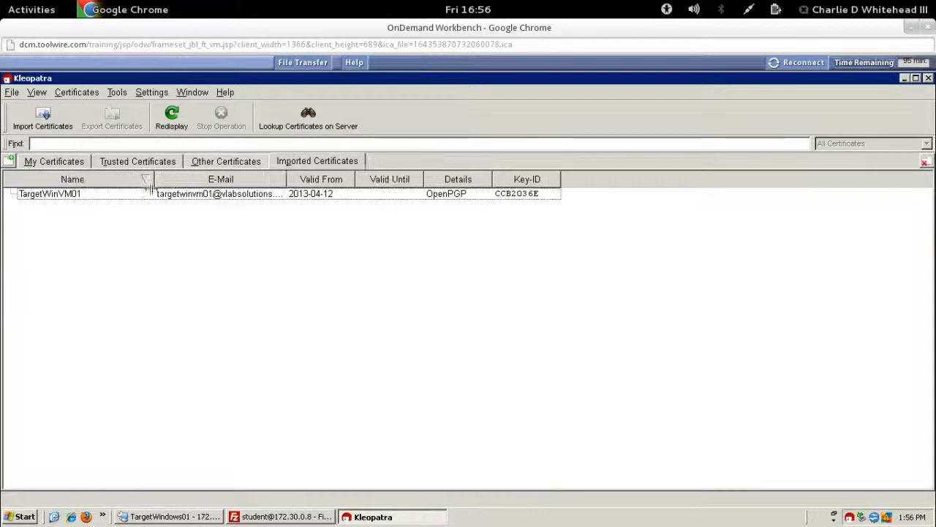
left_click(174, 194)
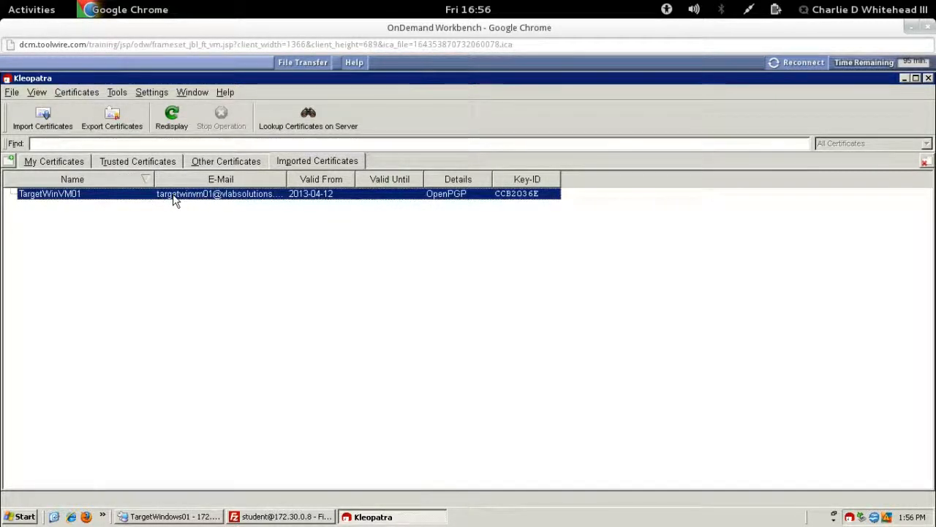
double_click(174, 197)
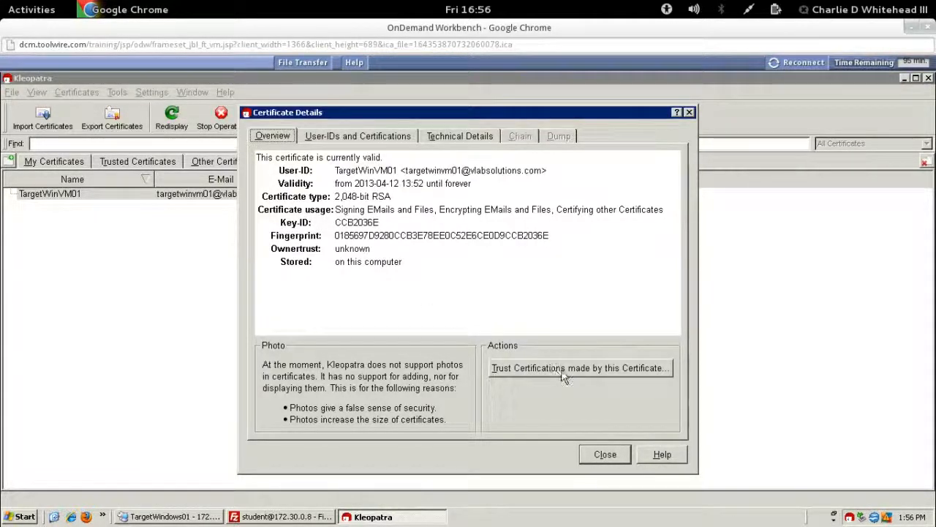
Step: Set ownertrust to 'I believe checks are very accurate', confirm, and close the details
left_click(586, 370)
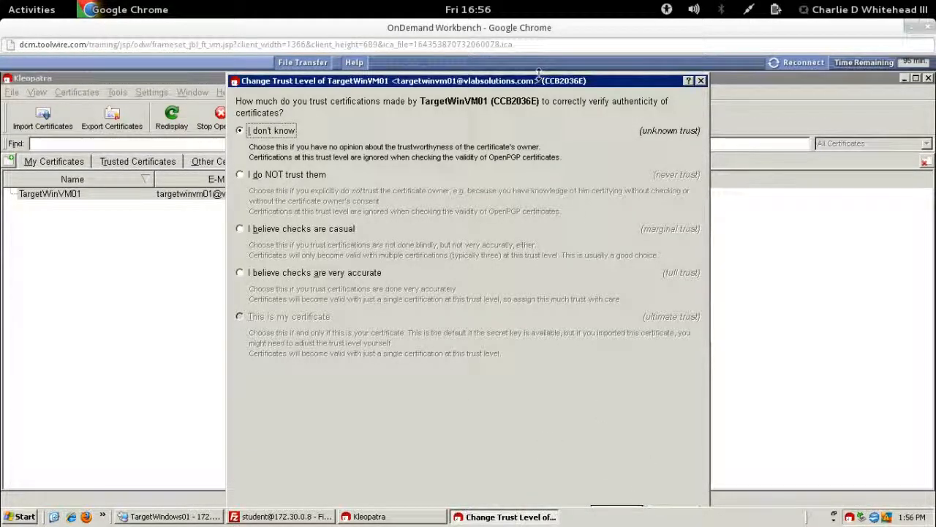
mouse_move(538, 110)
left_mouse_down()
mouse_move(542, 141)
mouse_move(545, 99)
left_mouse_up()
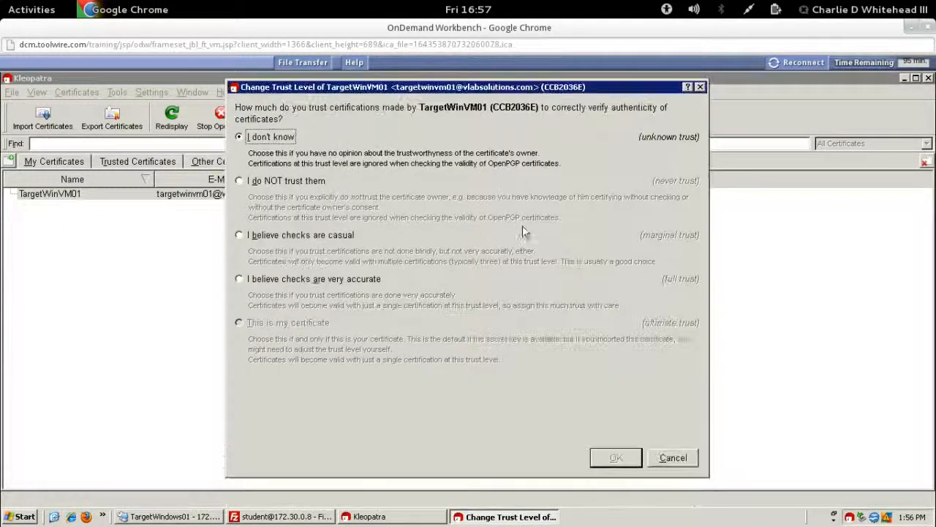
left_click(239, 279)
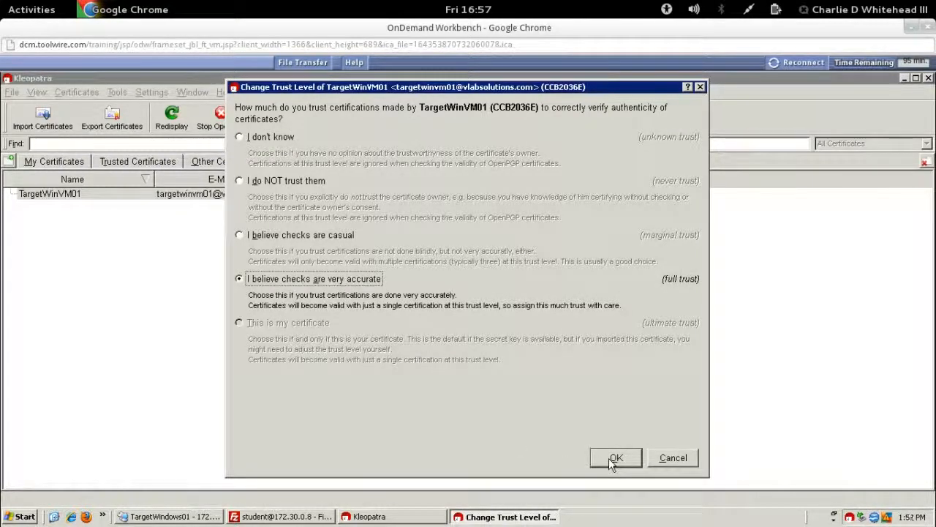
left_click(614, 459)
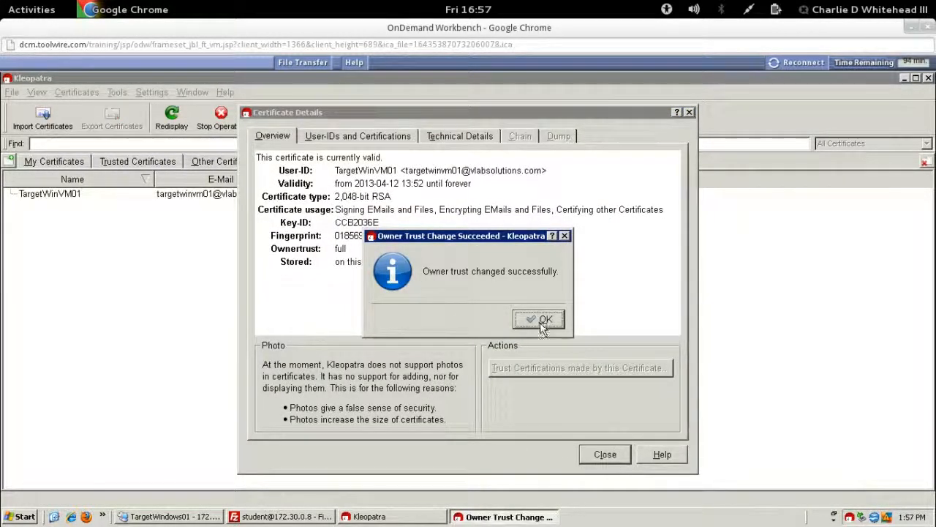
left_click(528, 321)
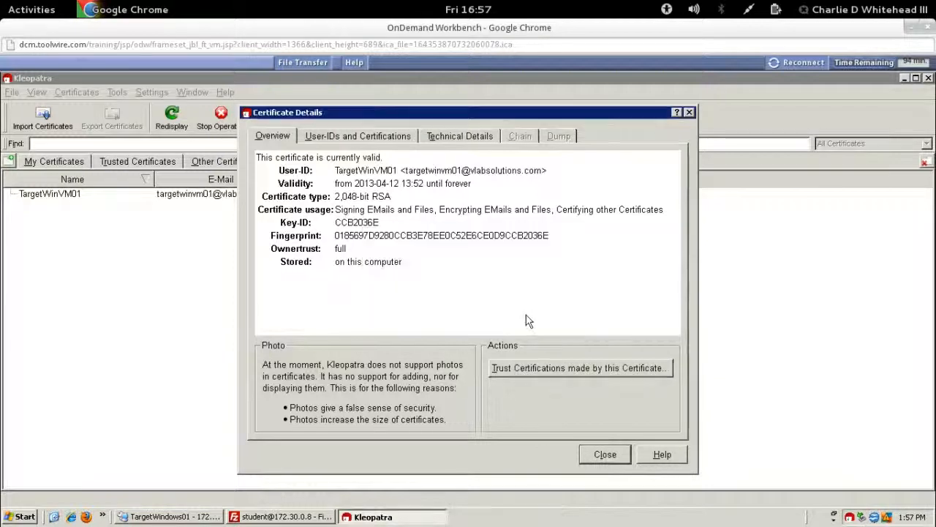
left_click(603, 454)
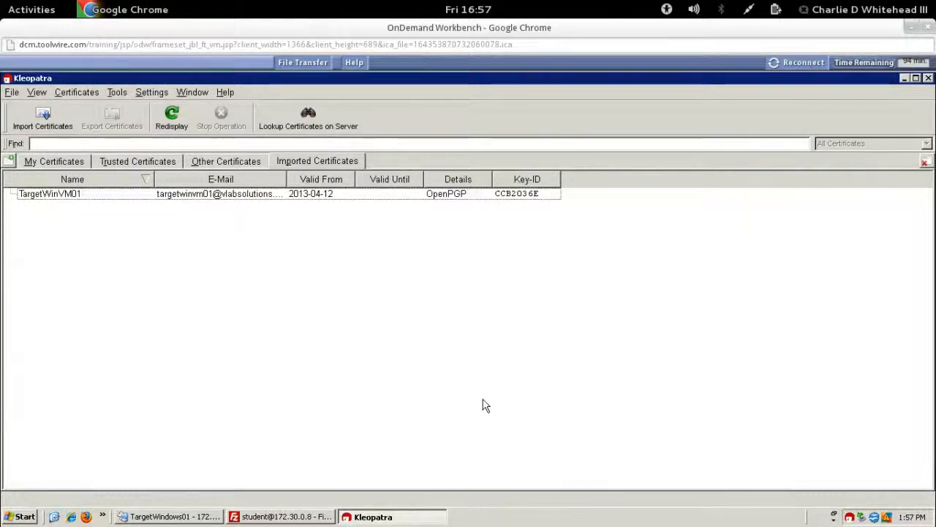
Step: Open Notepad and write 'I like information system security... and pickles!'
left_click(905, 78)
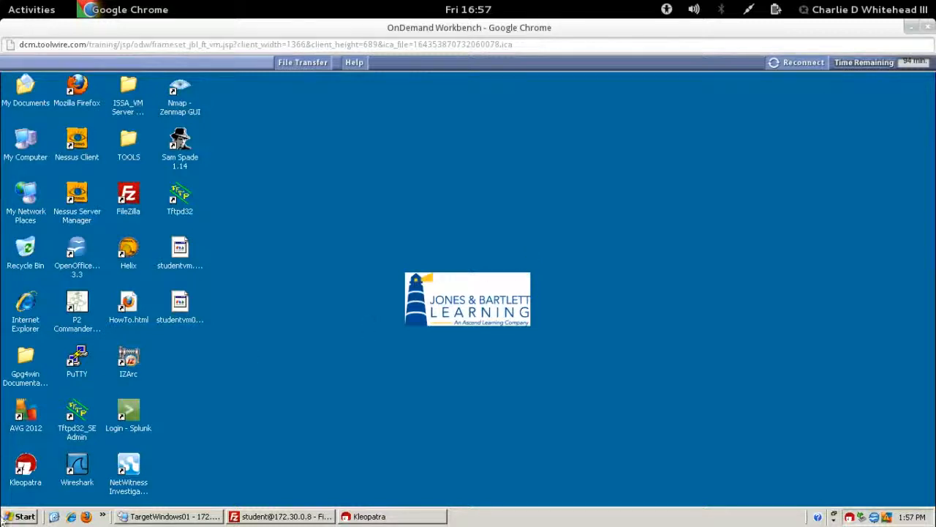
left_click(22, 515)
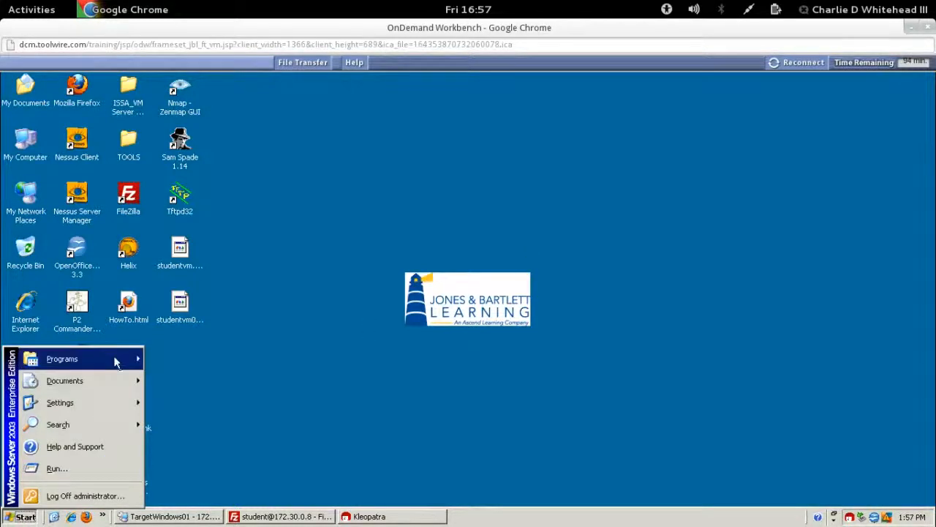
mouse_move(117, 360)
mouse_move(182, 355)
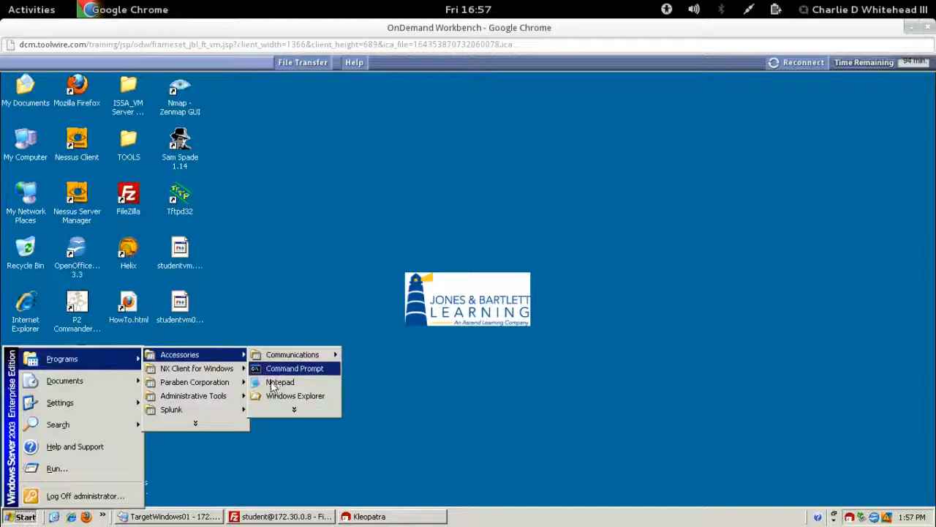
left_click(277, 390)
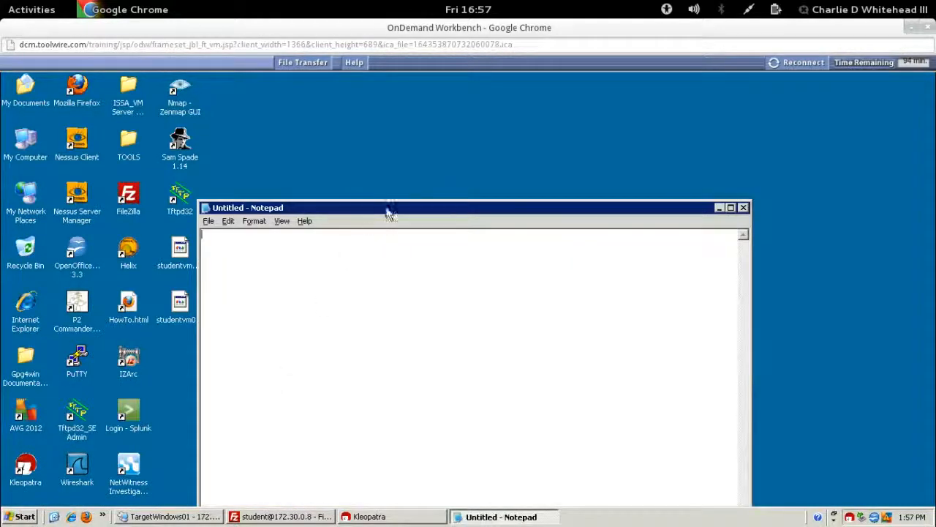
left_click_drag(385, 209, 336, 98)
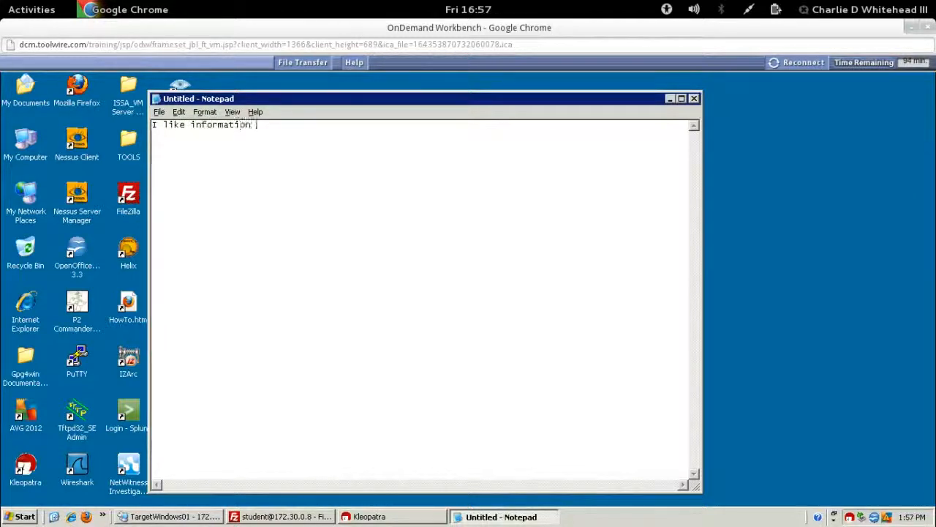
type("system security")
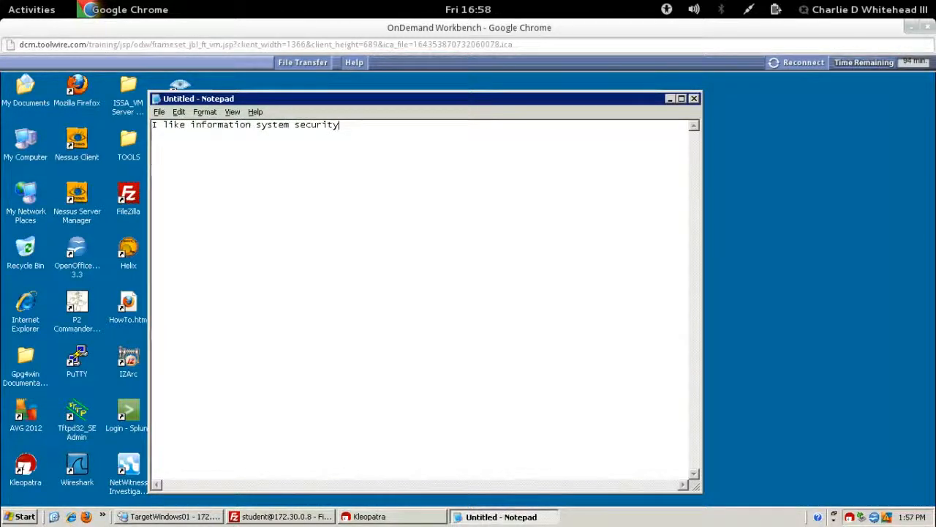
type("... and ")
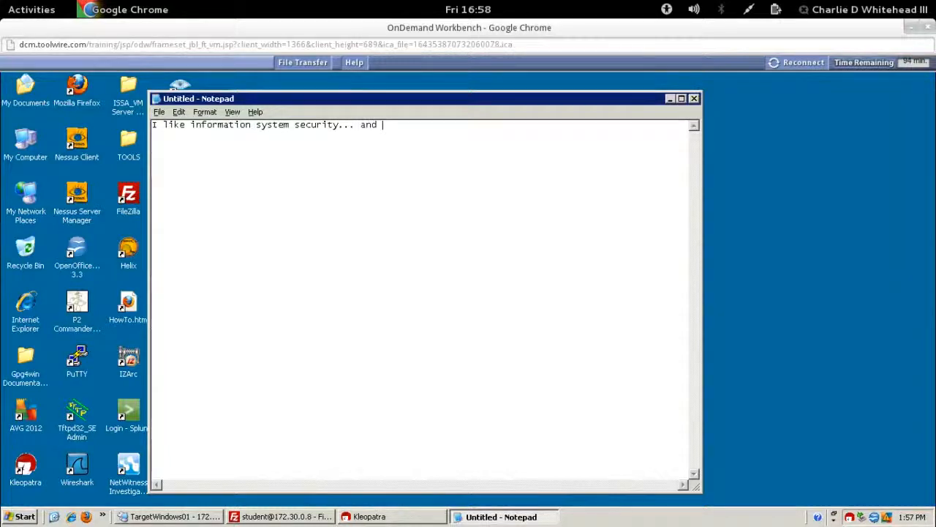
type("pickles!")
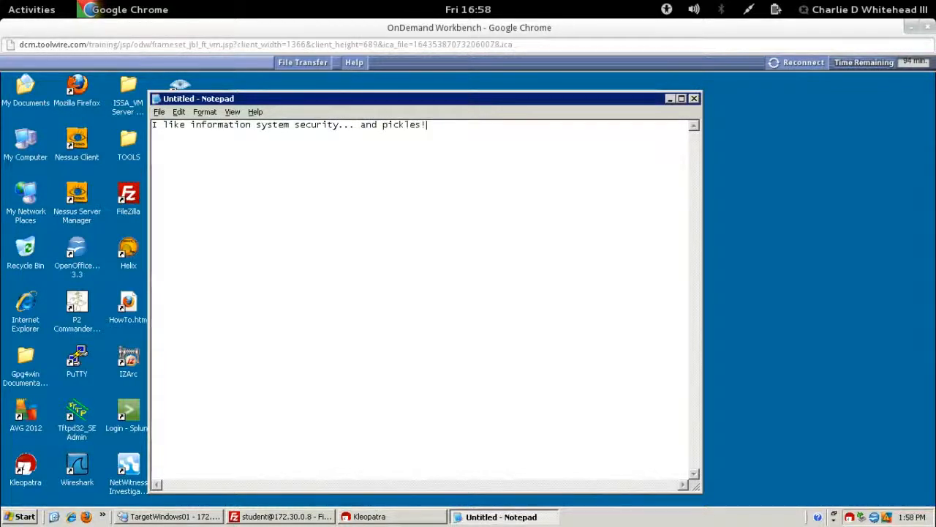
Step: Save the note as Lab7.txt on the Desktop and close Notepad
left_click(159, 112)
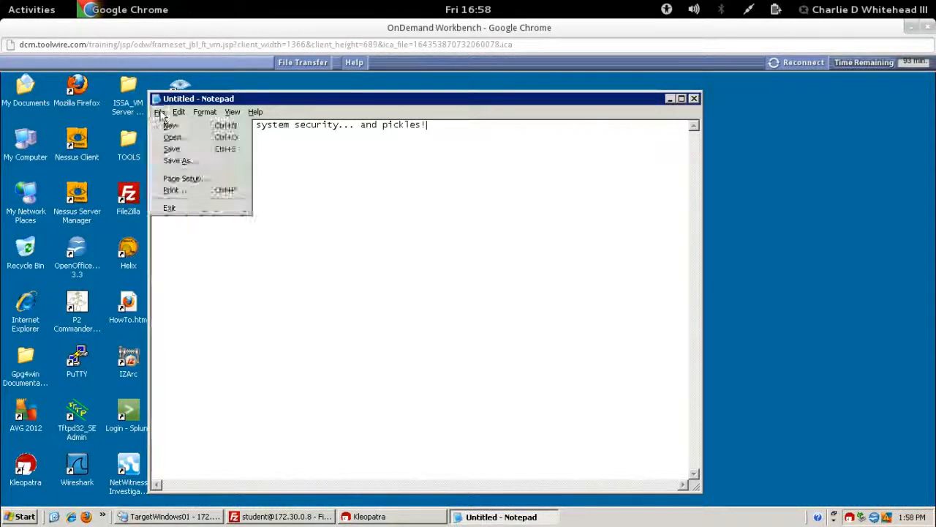
left_click(182, 152)
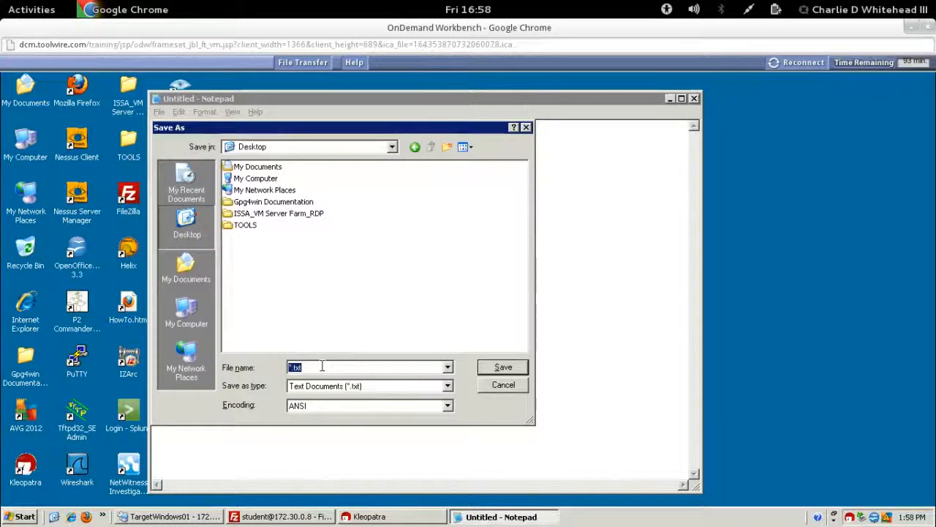
type("Lab7")
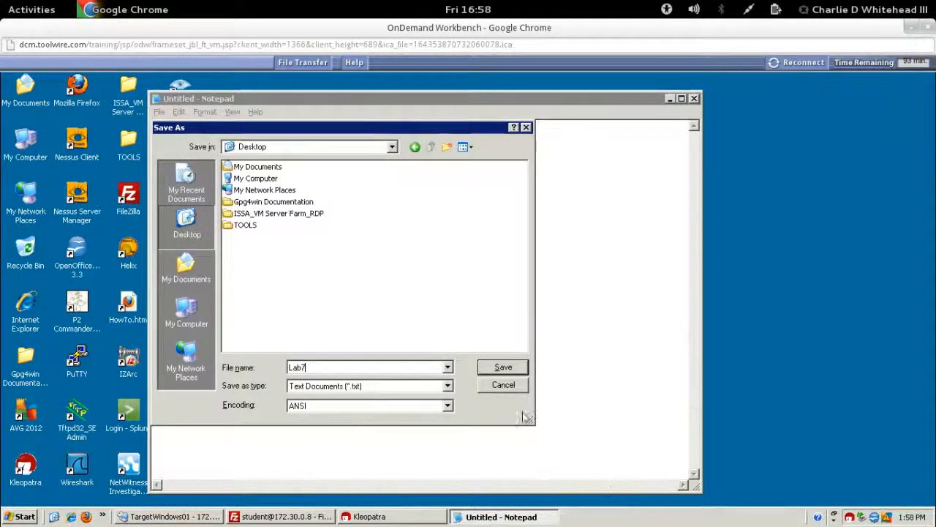
left_click(504, 367)
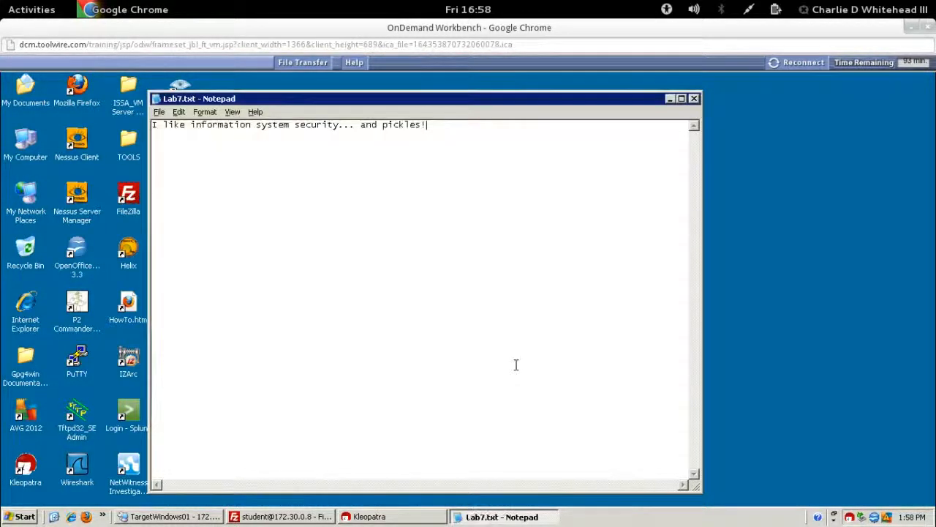
left_click(694, 99)
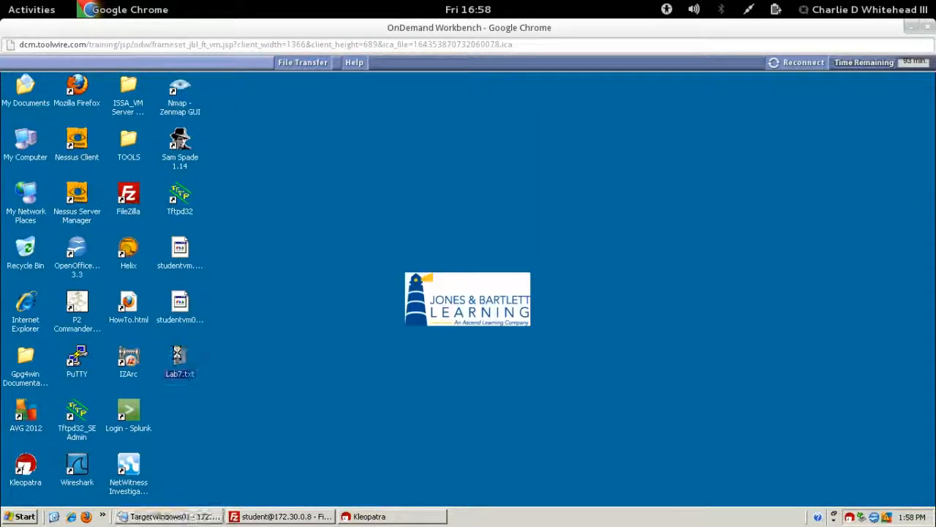
Step: Start encrypting Lab7.txt with 'Remove unencrypted original' enabled
right_click(177, 352)
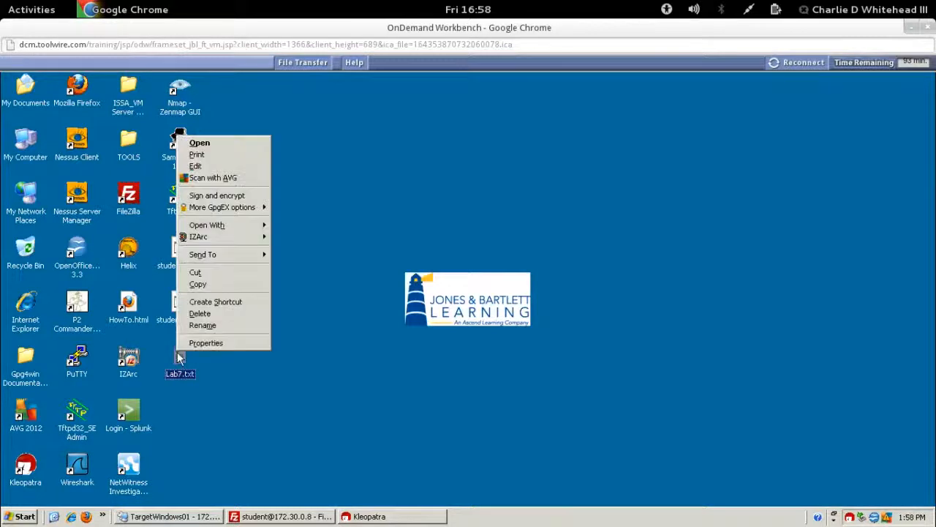
left_click(227, 195)
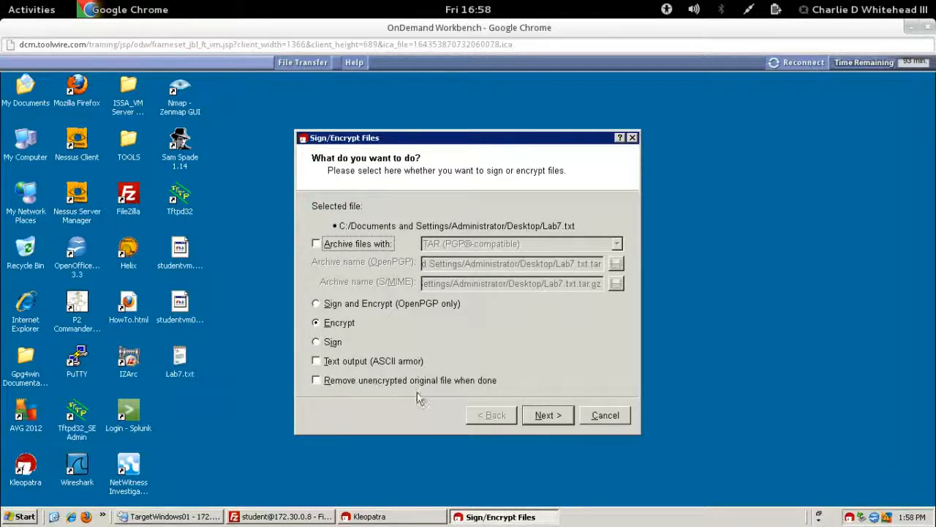
left_click(316, 381)
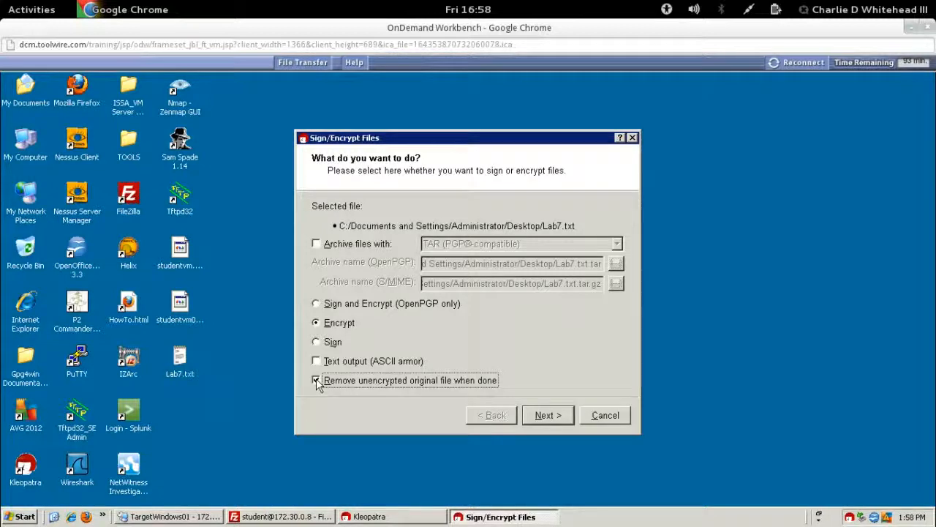
left_click(548, 415)
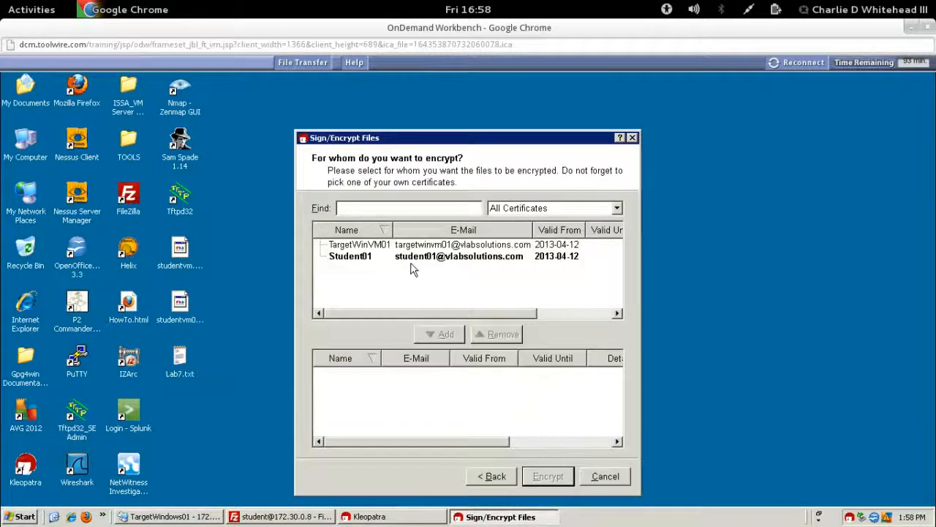
Step: Add TargetWinVM01 and Student01 as recipients, encrypt, and close the results
left_click(364, 247)
left_click(439, 334)
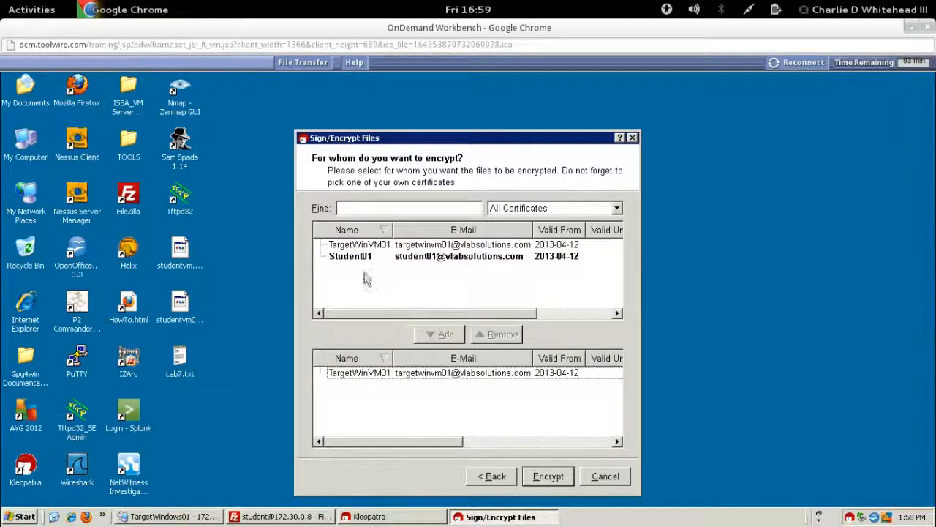
left_click(354, 258)
left_click(439, 334)
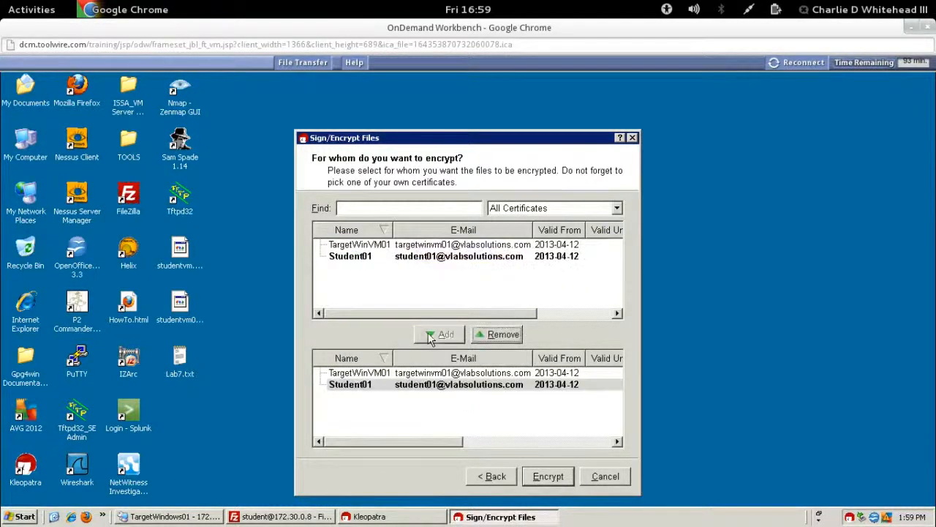
left_click(545, 476)
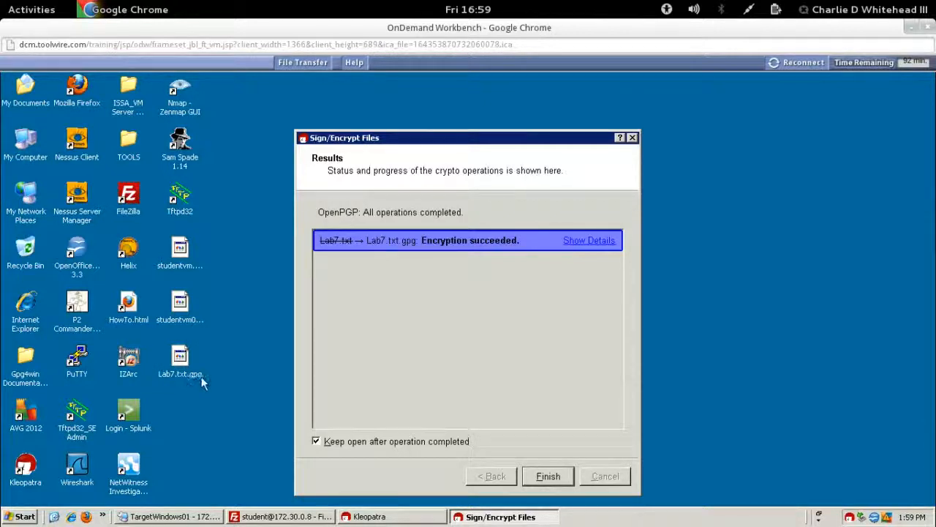
left_click(545, 479)
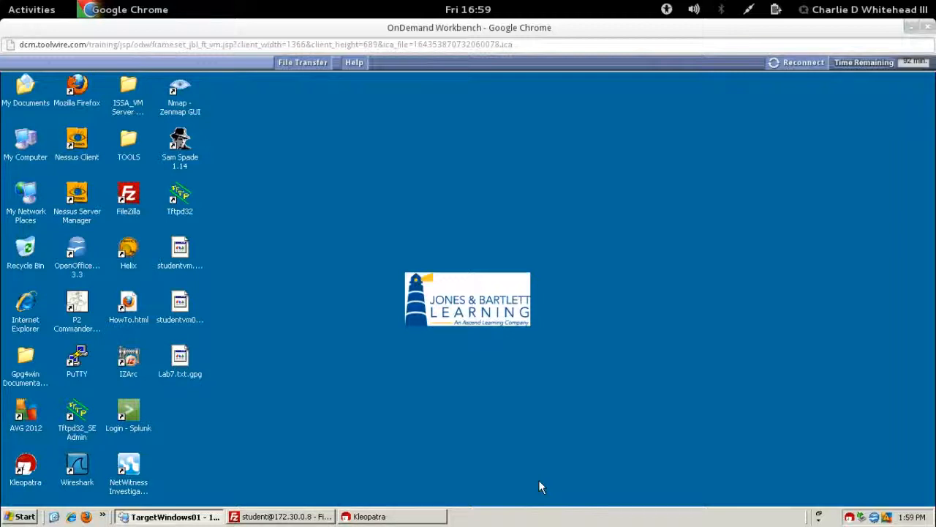
Step: In FileZilla, refresh the remote listing and browse locally to C:\Documents and Settings\Administrator\Desktop
left_click(285, 517)
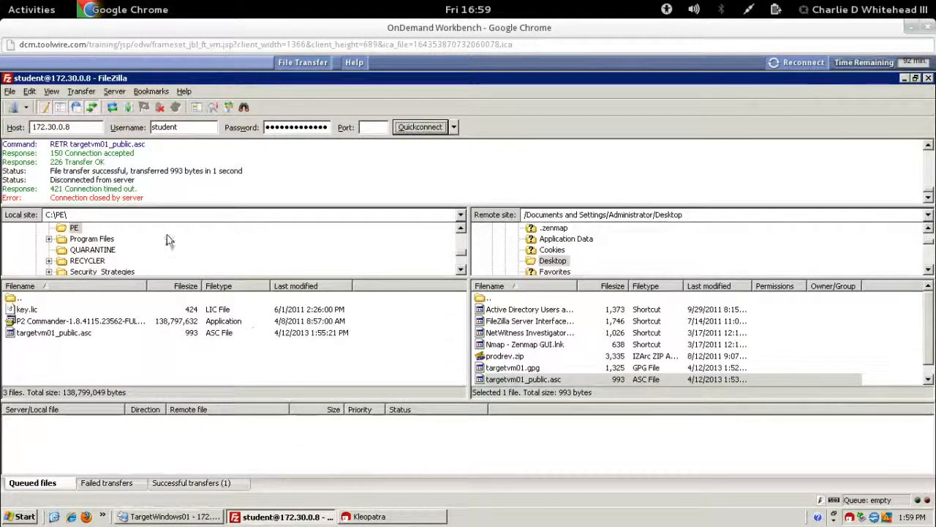
left_click(112, 108)
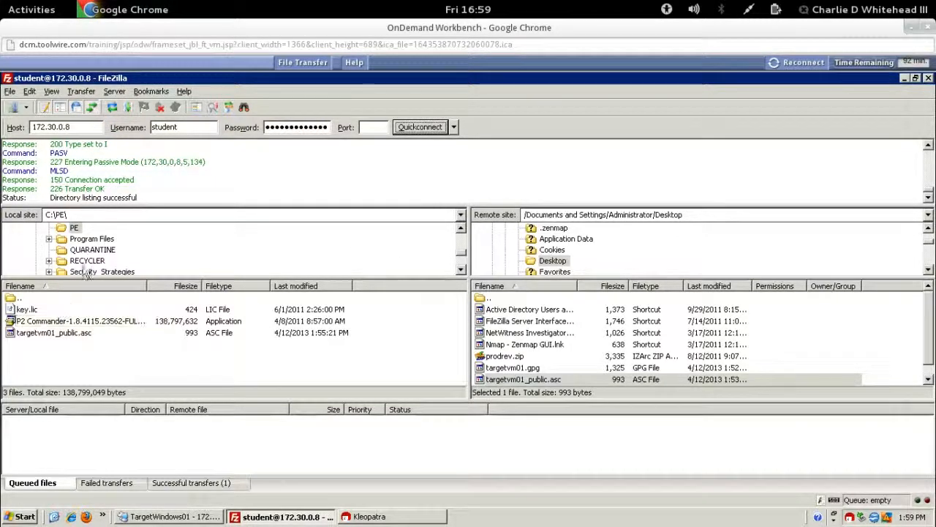
left_click(461, 229)
left_click(461, 229)
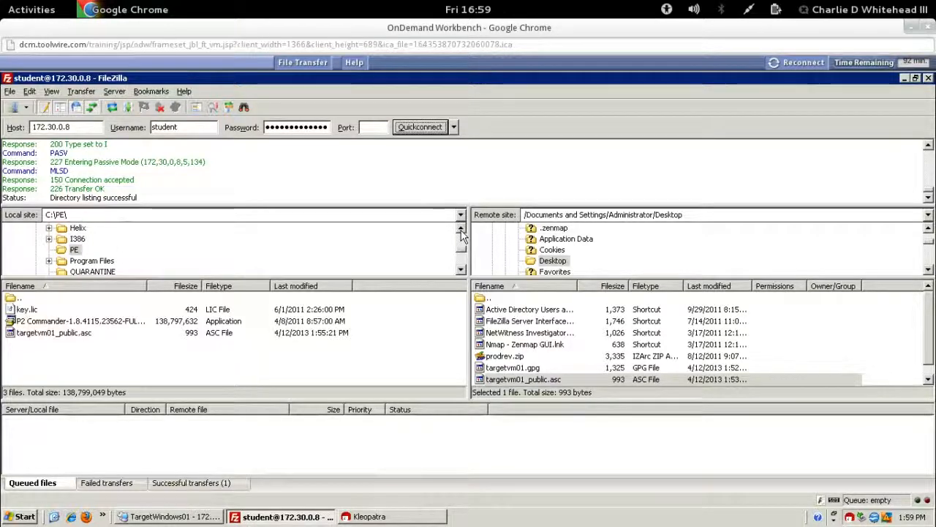
left_click(461, 229)
left_click(461, 229)
left_click(461, 229)
left_click(112, 240)
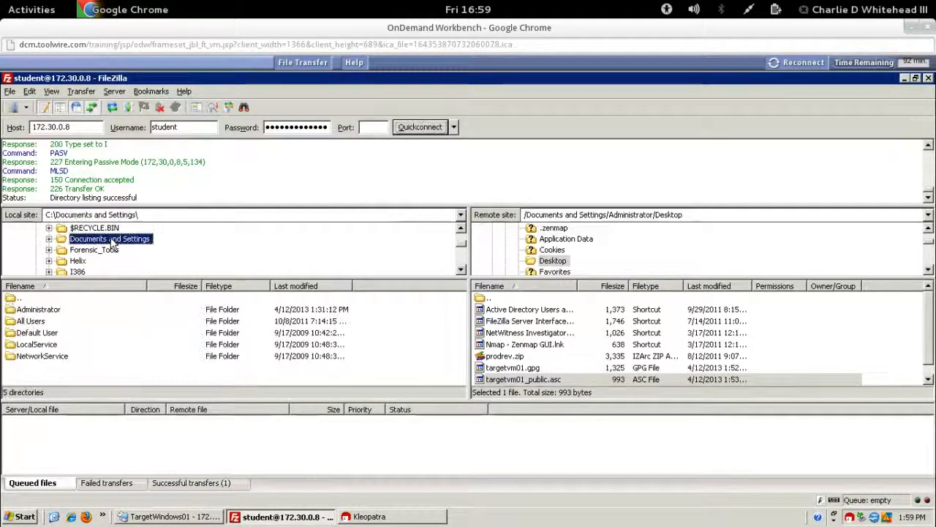
double_click(30, 310)
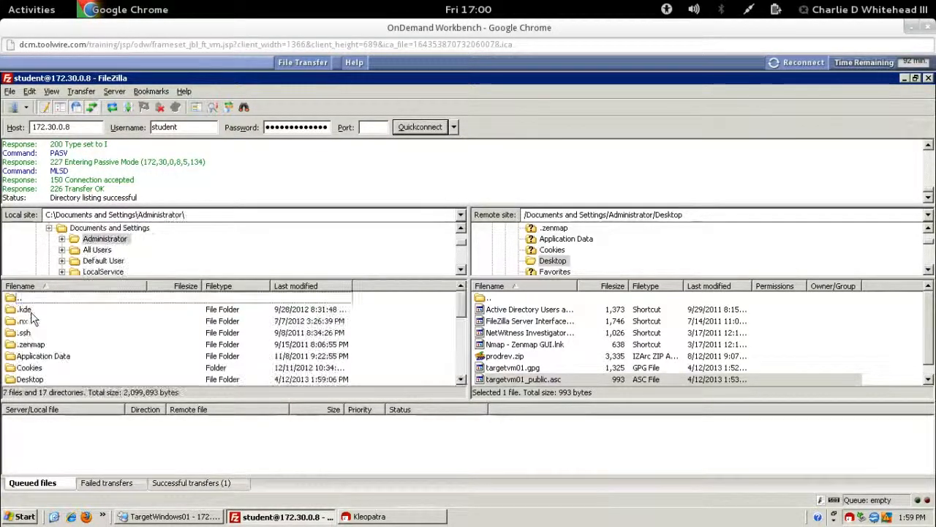
double_click(30, 381)
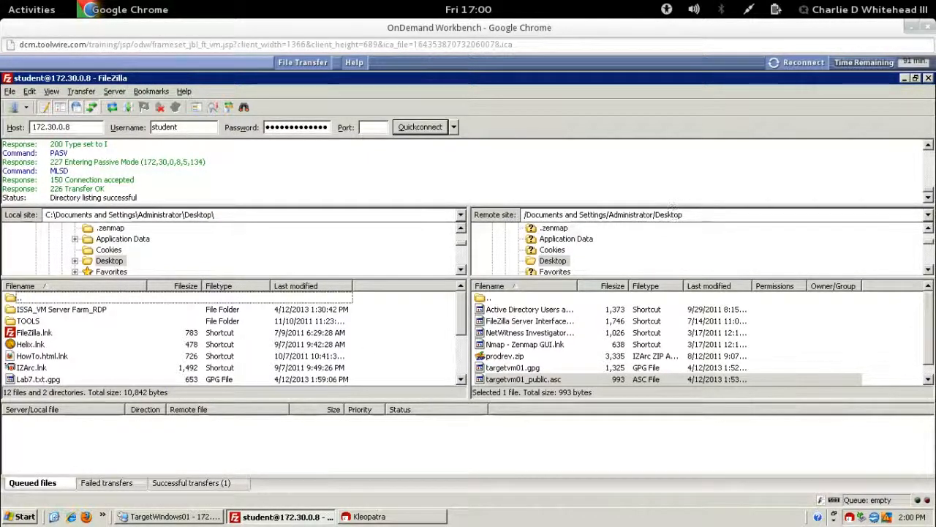
Step: Upload Lab7.txt.gpg to the remote Desktop, then minimize FileZilla
left_click(38, 377)
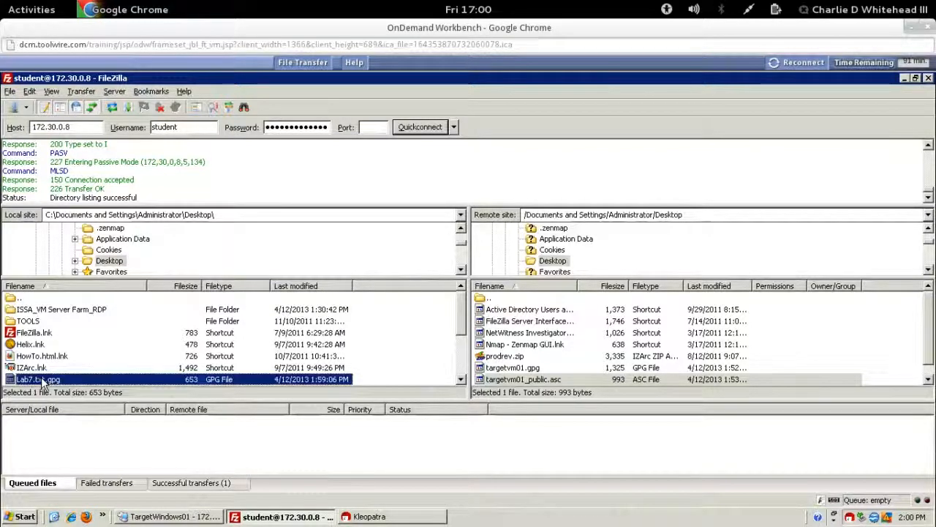
right_click(41, 378)
left_click(62, 387)
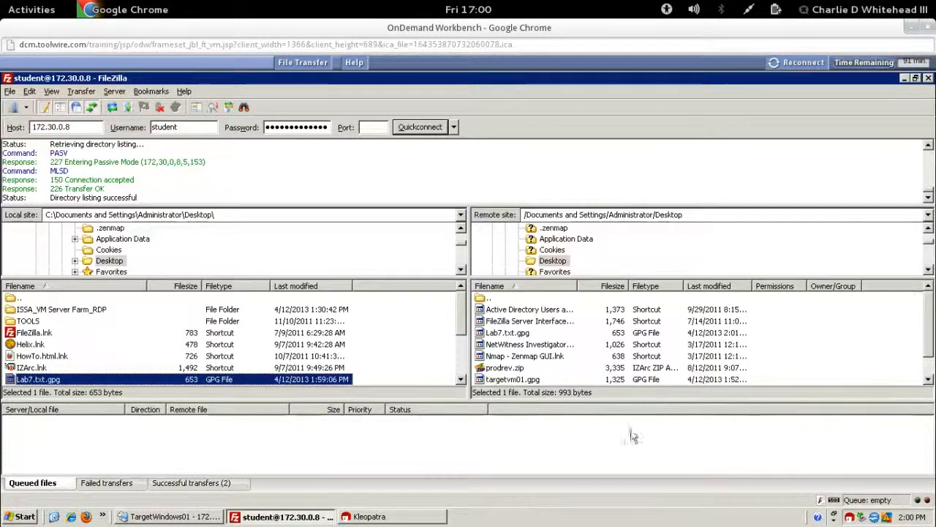
left_click(930, 379)
left_click(930, 379)
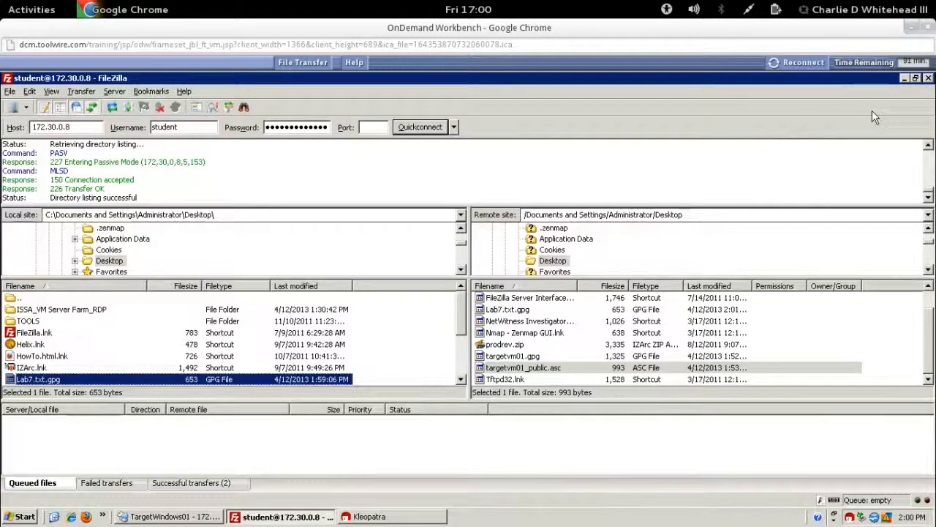
left_click(904, 78)
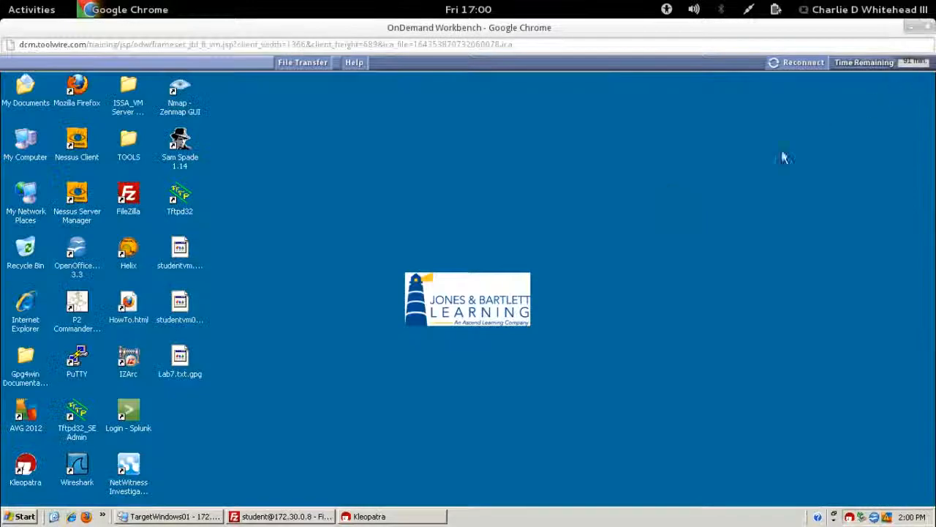
Step: On TargetWindows01, decrypt and verify Lab7.txt.gpg, unlocking the secret key with its passphrase
left_click(176, 517)
left_click(165, 265)
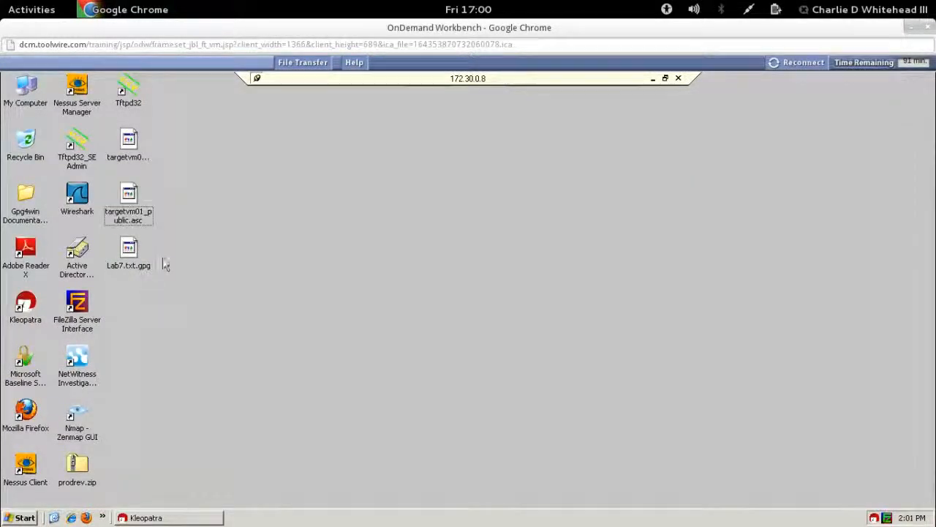
left_click(129, 252)
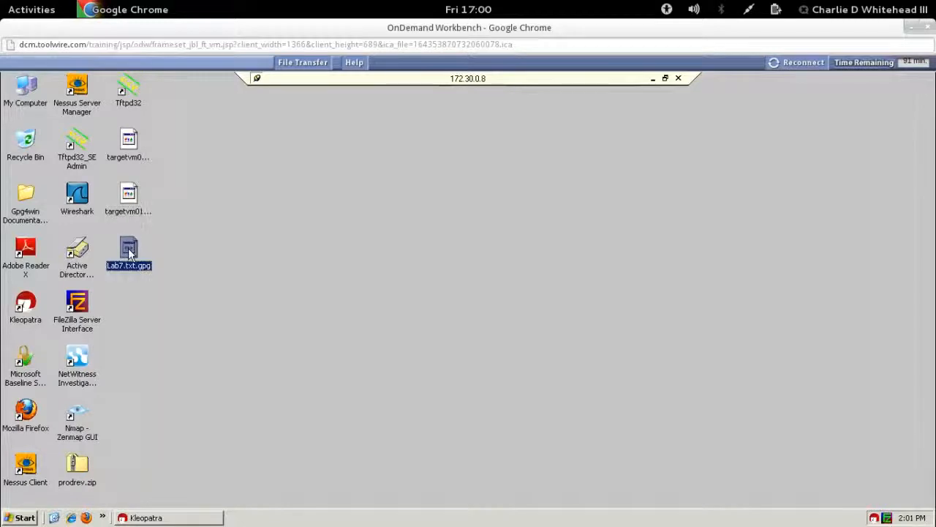
right_click(129, 252)
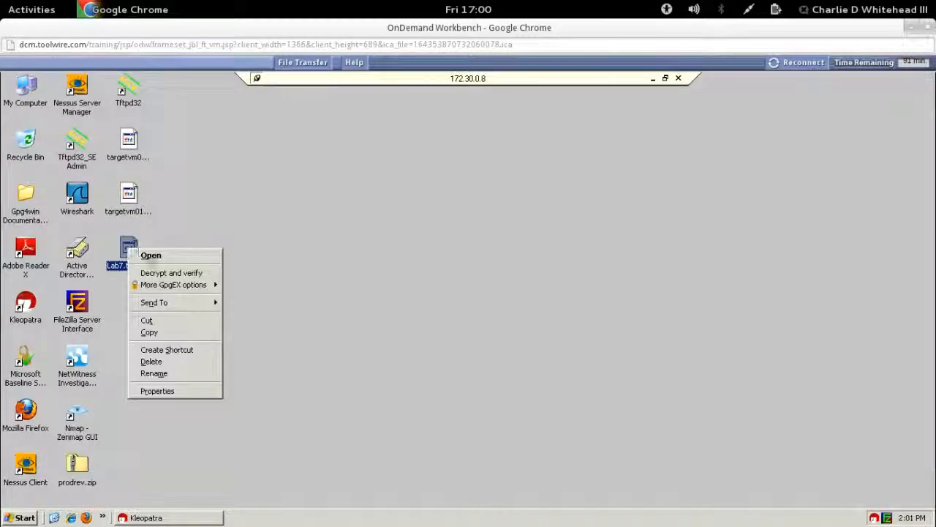
left_click(178, 272)
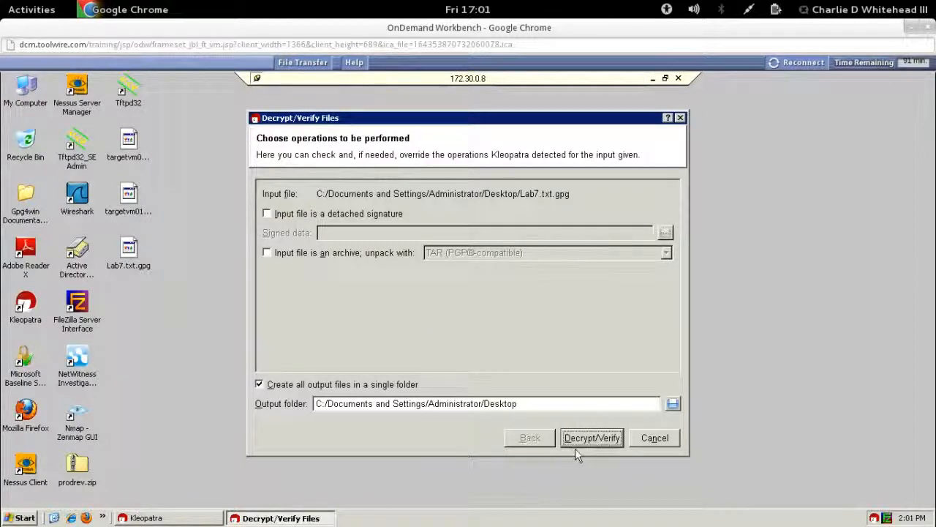
left_click(592, 438)
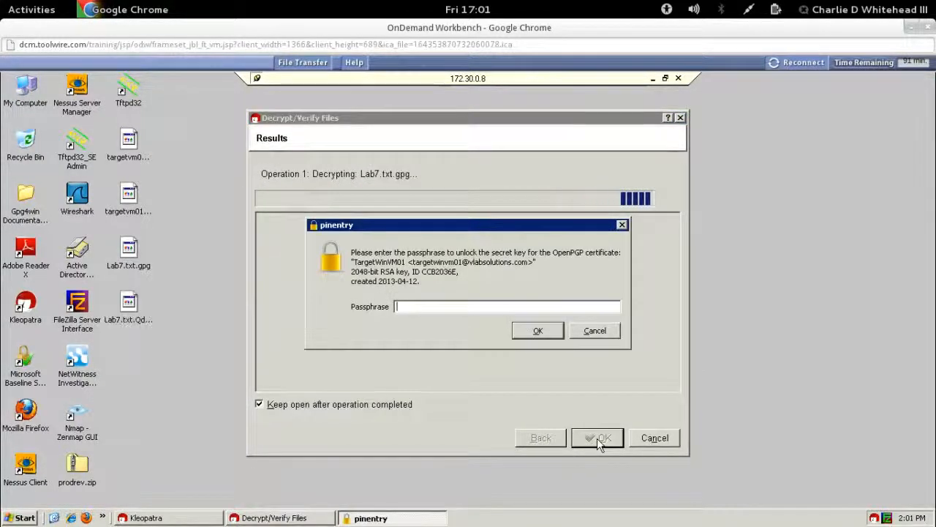
type("••••")
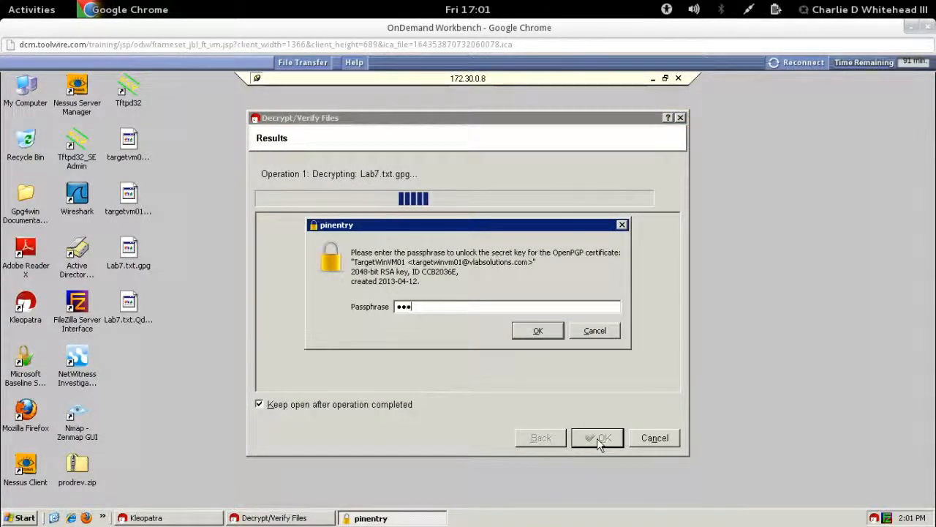
type("••••••")
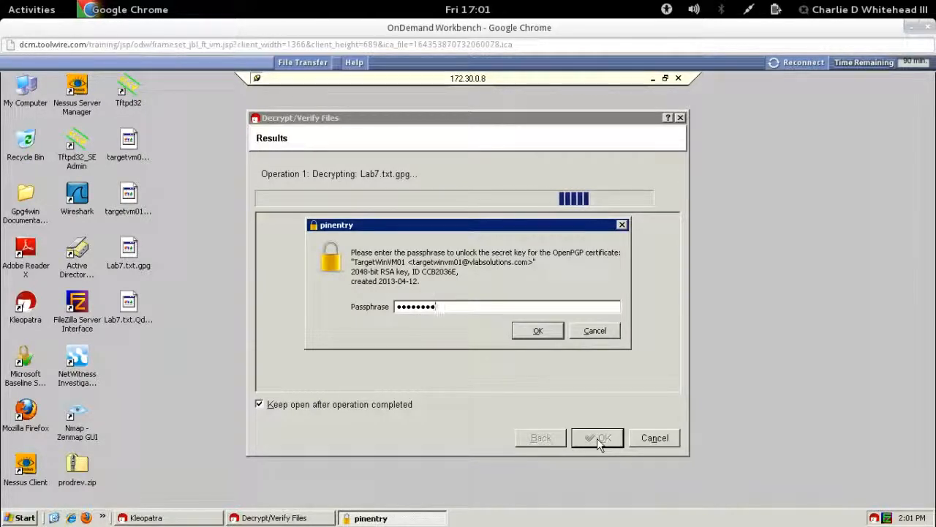
type("••")
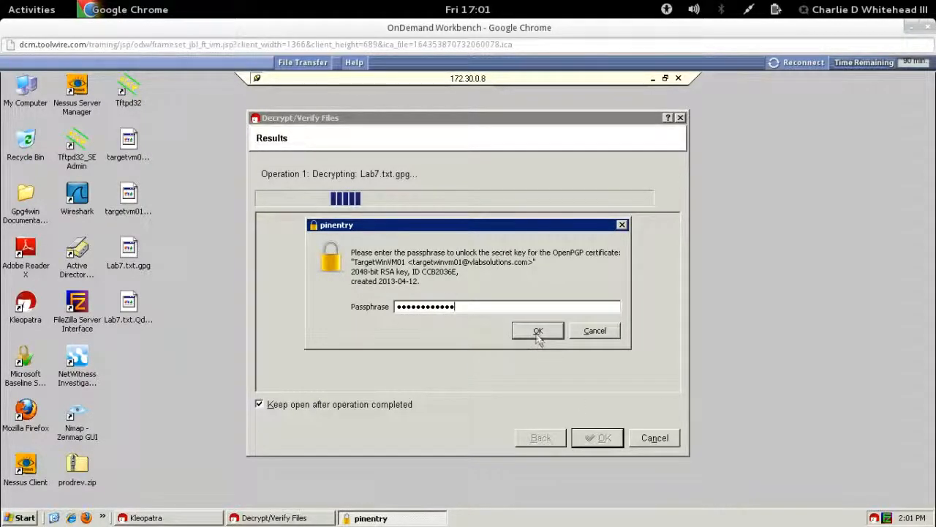
left_click(538, 332)
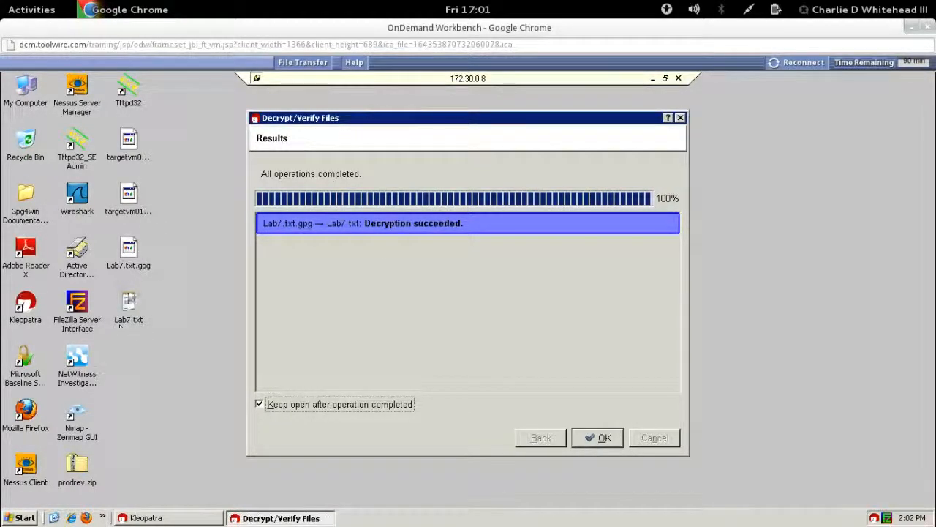
left_click(597, 437)
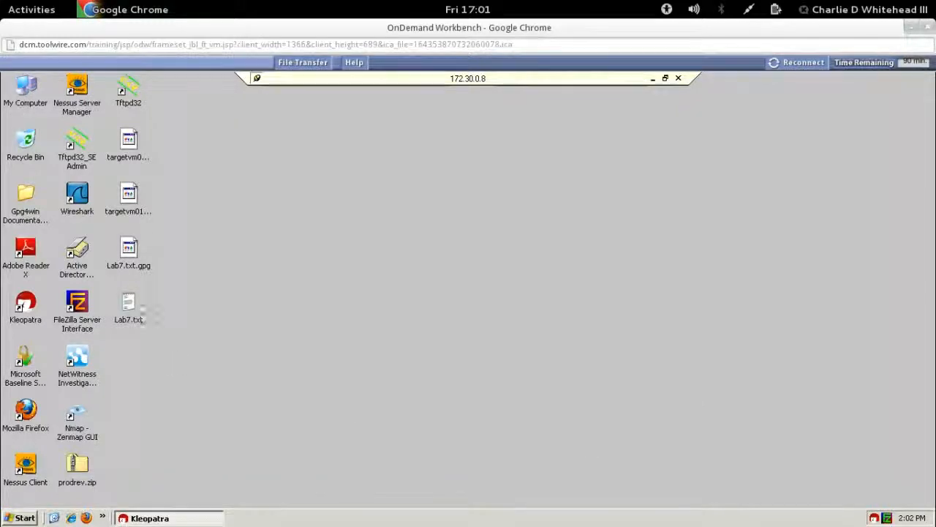
Step: View the decrypted Lab7.txt in Notepad, close it, and minimize the 172.30.0.8 remote session
double_click(130, 308)
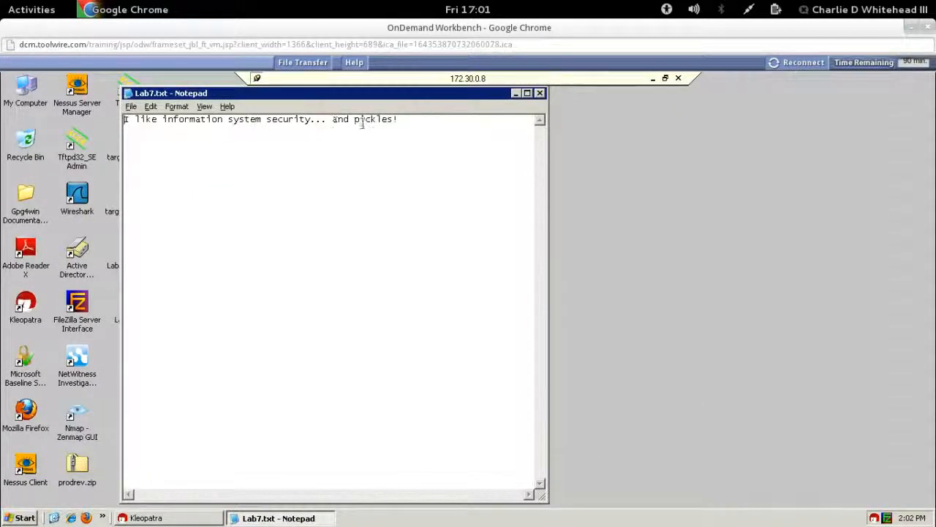
left_click(541, 93)
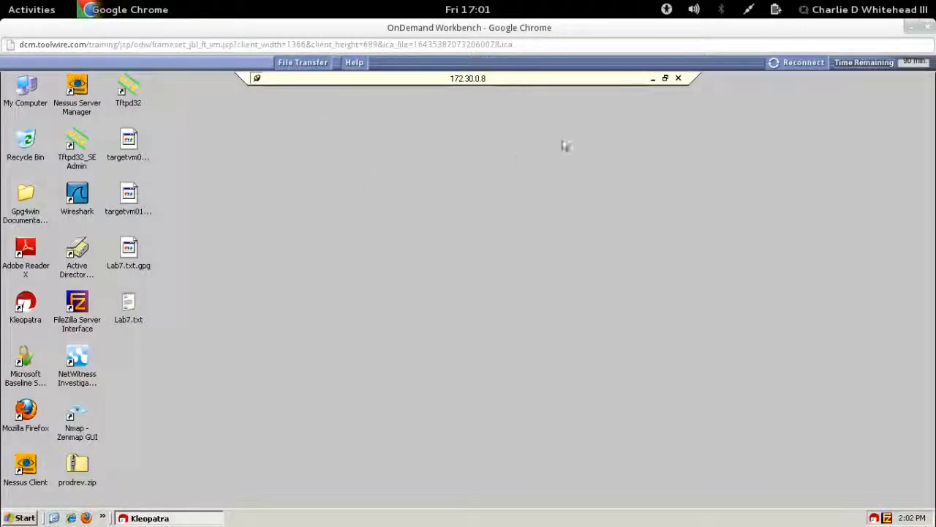
left_click_drag(561, 141, 654, 89)
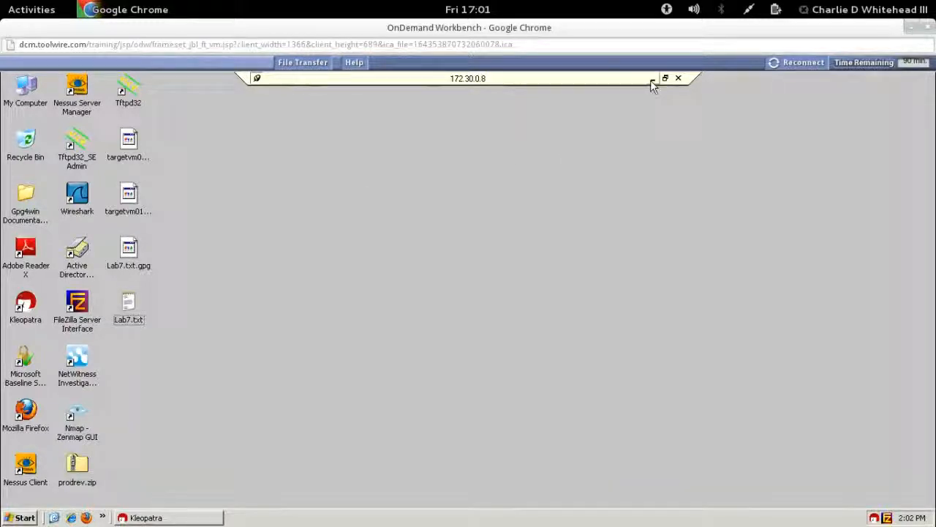
left_click(651, 82)
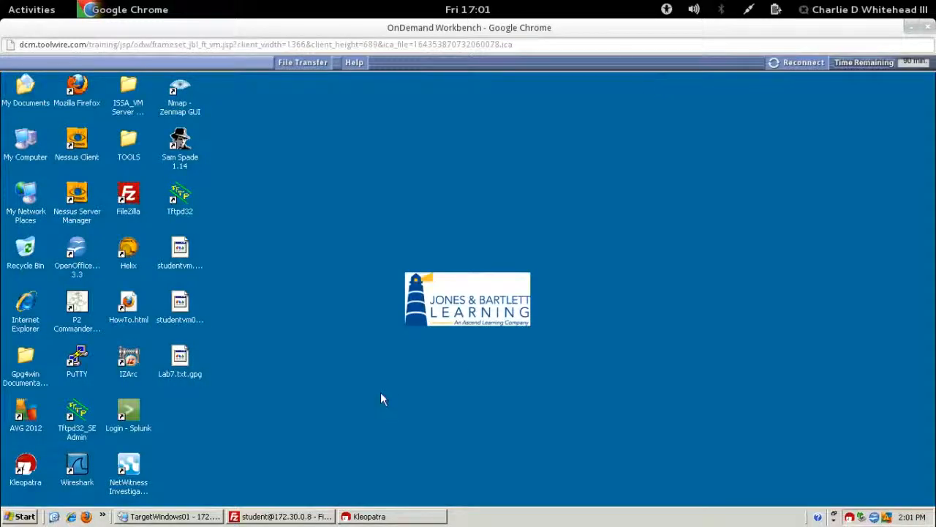
Step: Refresh FileZilla's remote listing, download the remote Lab7.txt to the local Desktop, and close FileZilla
left_click(272, 518)
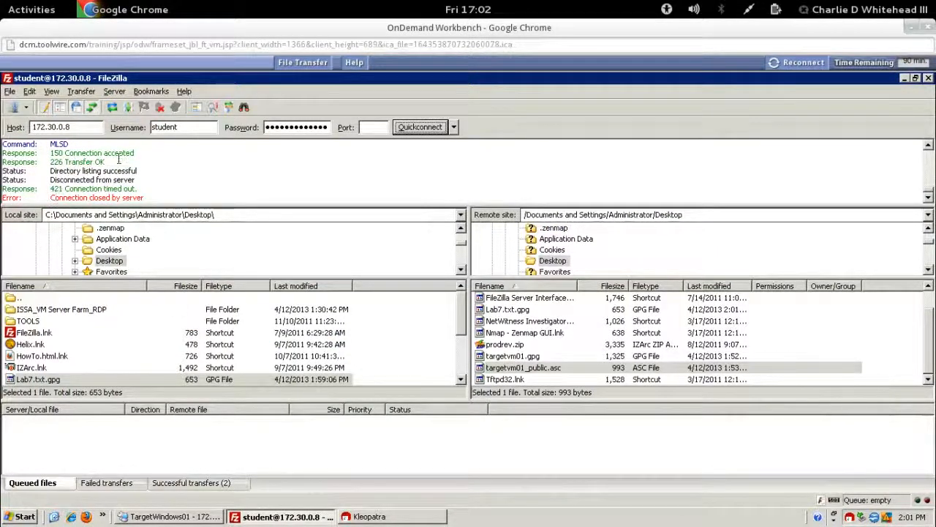
left_click(112, 107)
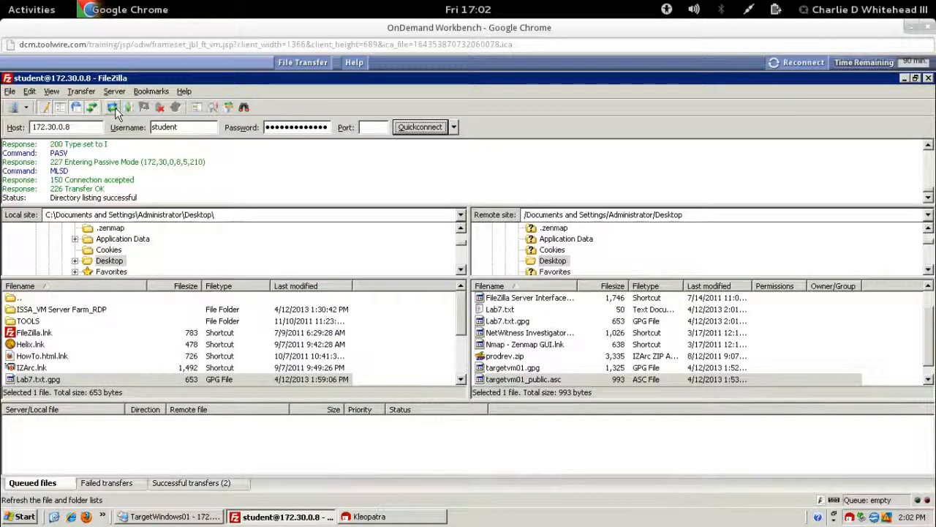
left_click(501, 312)
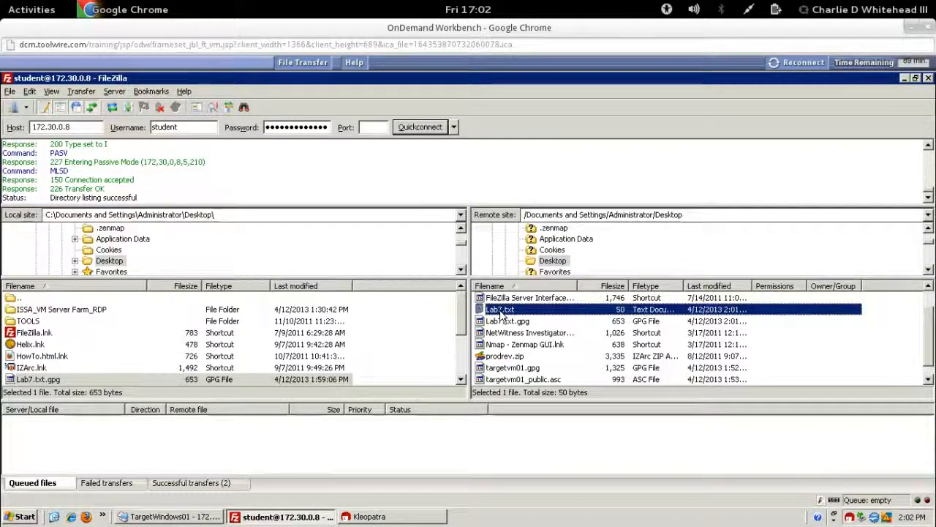
scroll(461, 343, "down", 1)
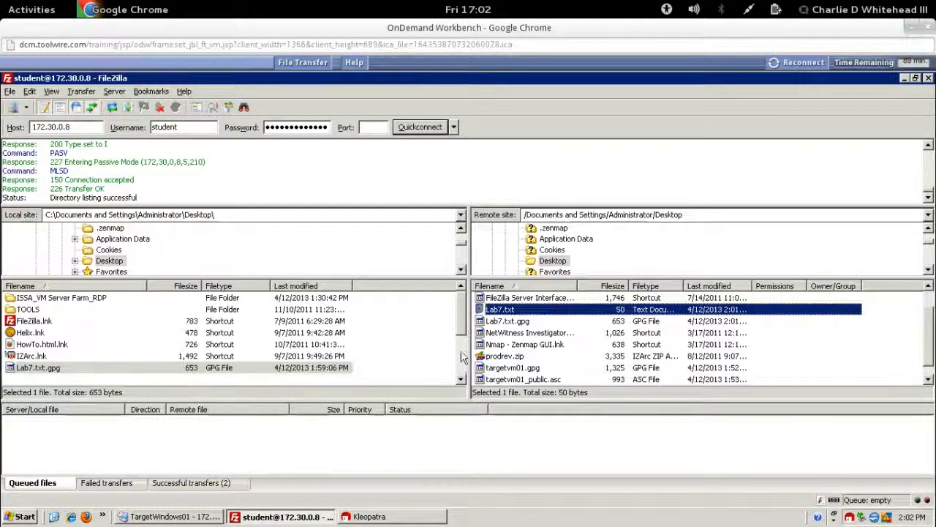
scroll(463, 354, "up", 1)
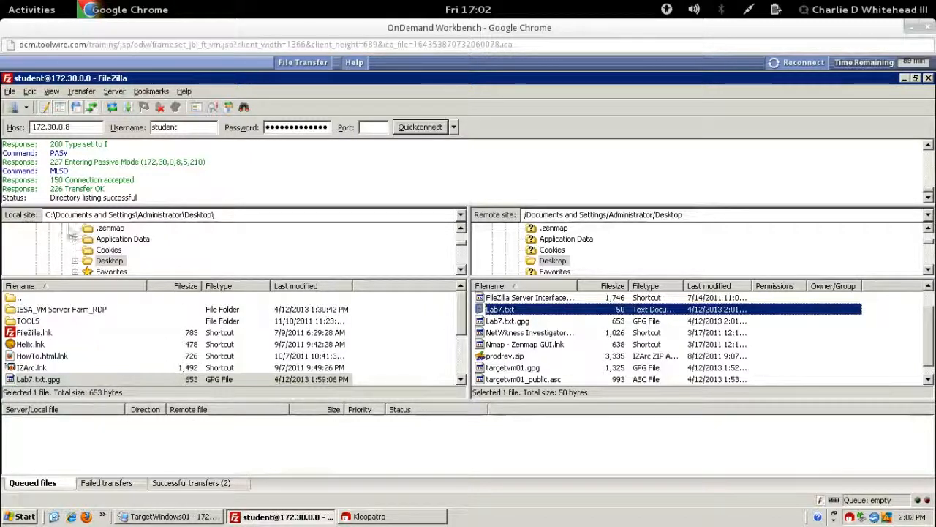
right_click(504, 313)
left_click(523, 319)
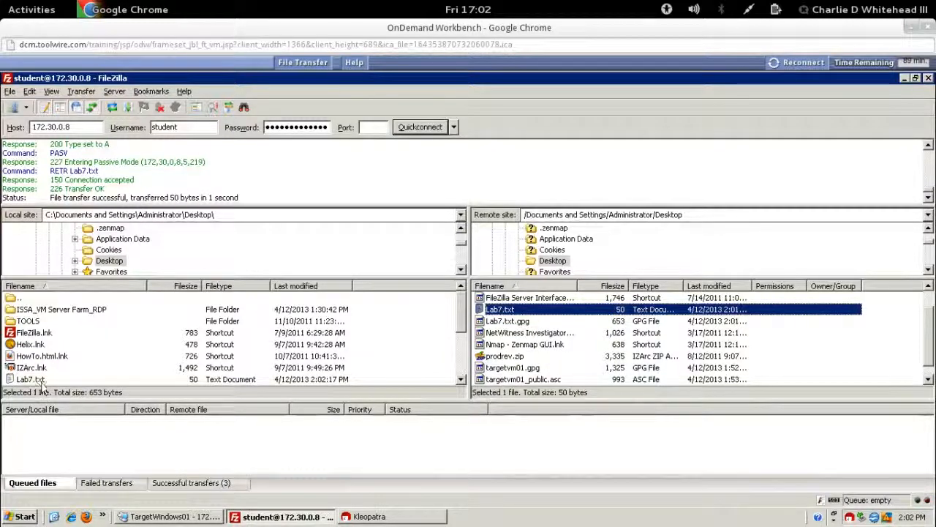
left_click(927, 79)
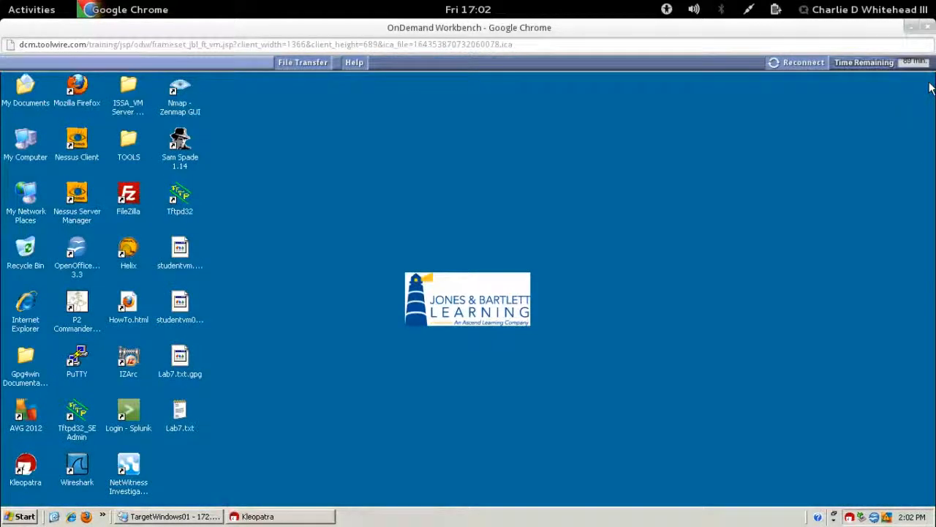